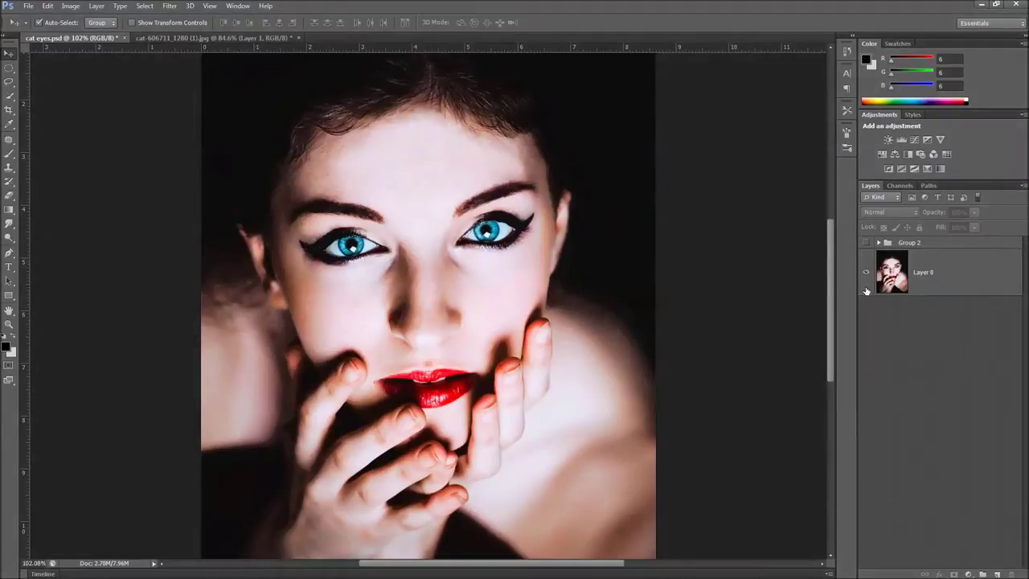
# Toggle the visibility of Group 2 to compare the portrait with and without the cat-eye effect.
pyautogui.click(867, 243)
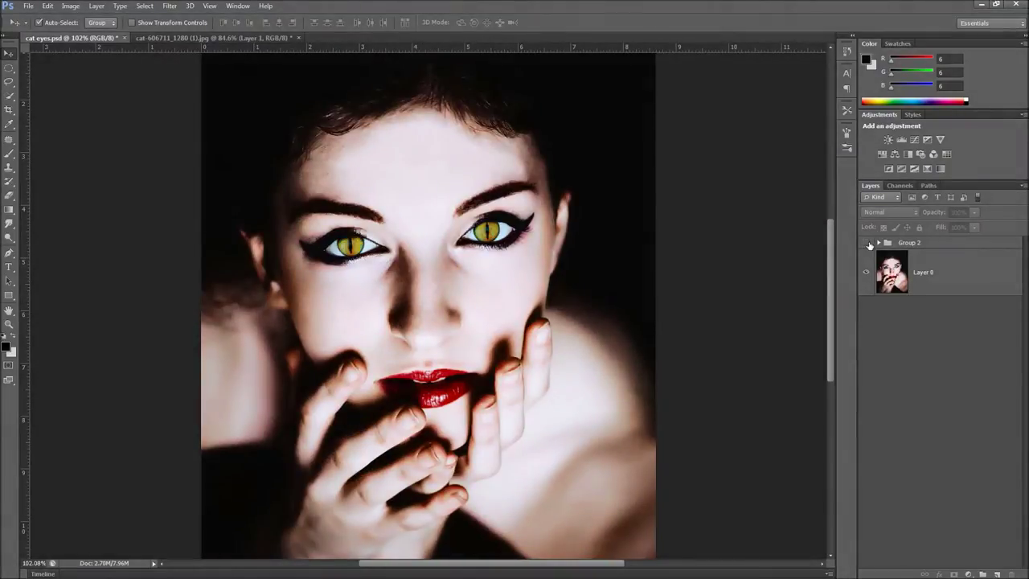
pyautogui.click(868, 242)
pyautogui.click(868, 243)
pyautogui.click(868, 242)
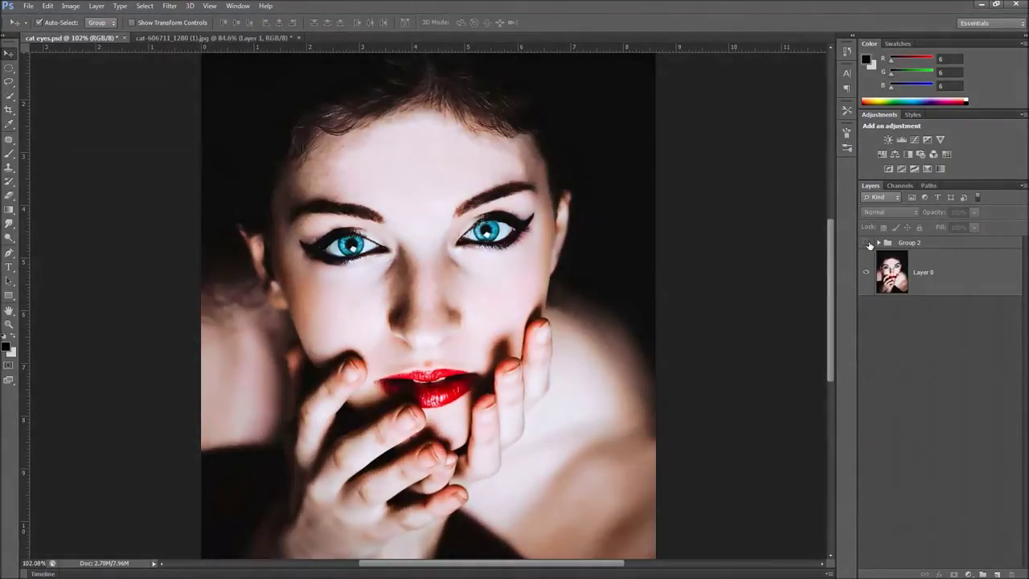
pyautogui.click(868, 242)
pyautogui.click(868, 242)
pyautogui.click(868, 243)
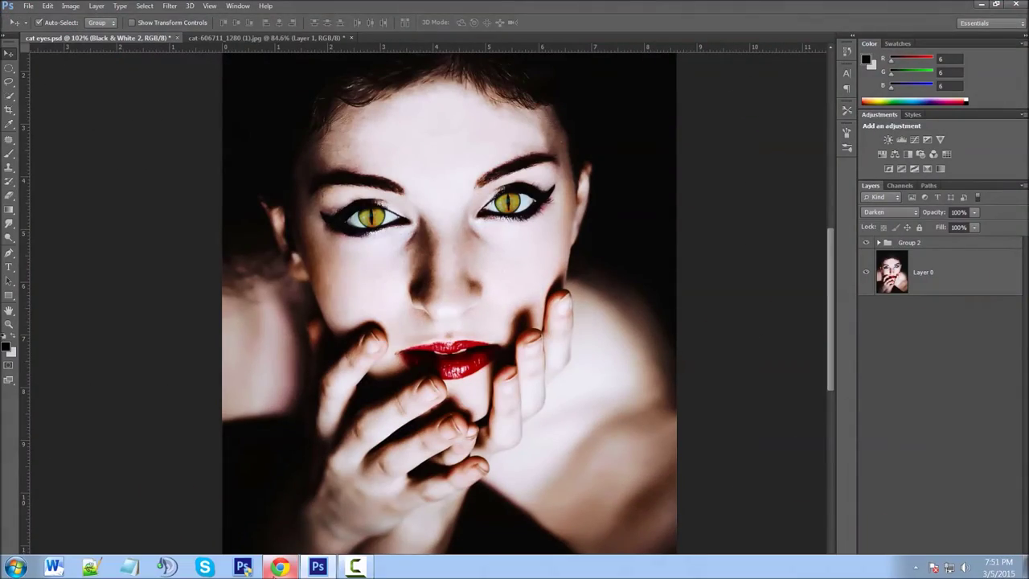
# Switch to Chrome and view the Pixabay pages of the blue-eyed woman photo and the cat eye photo.
pyautogui.click(279, 567)
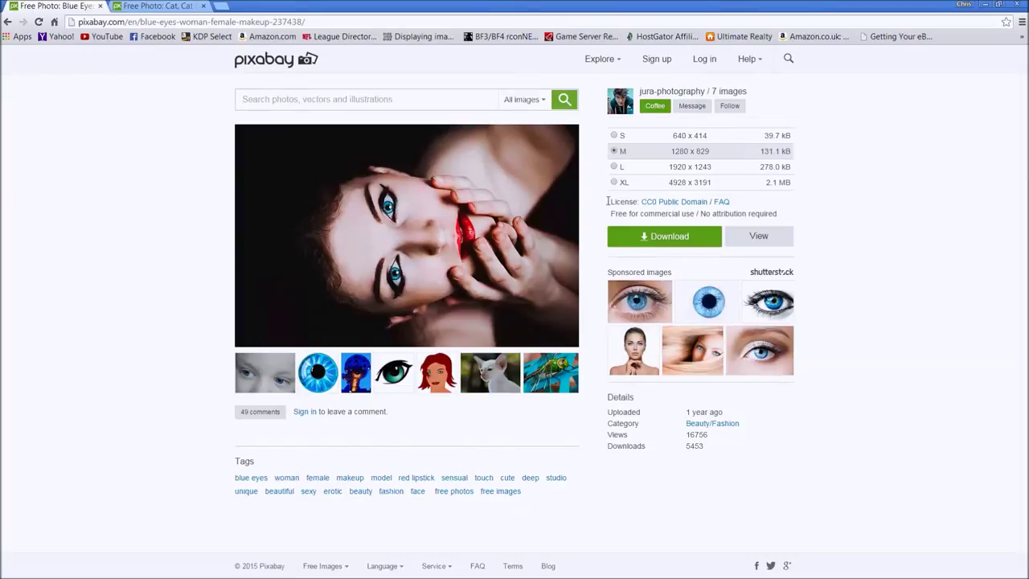
pyautogui.click(155, 6)
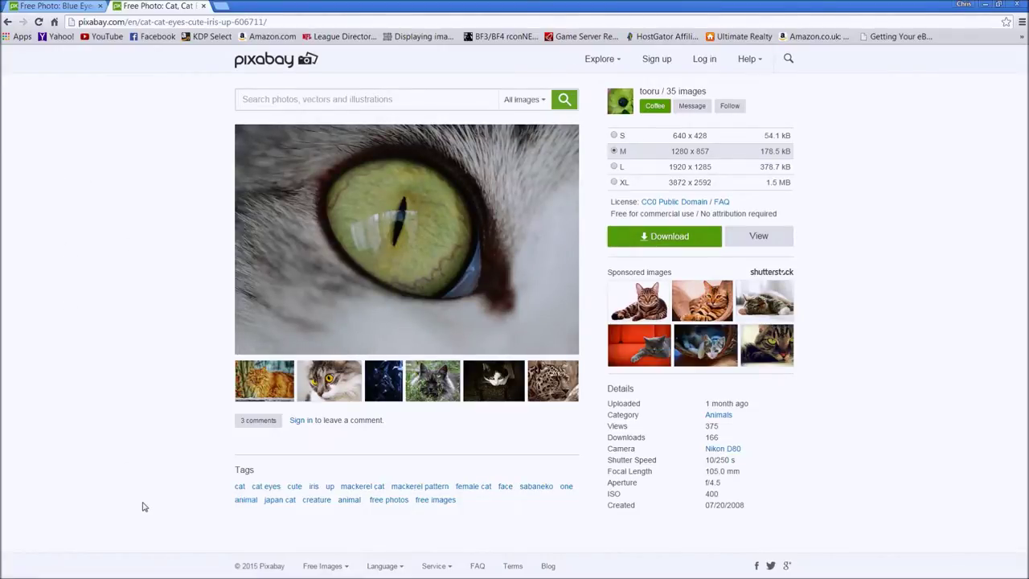
pyautogui.moveTo(357, 572)
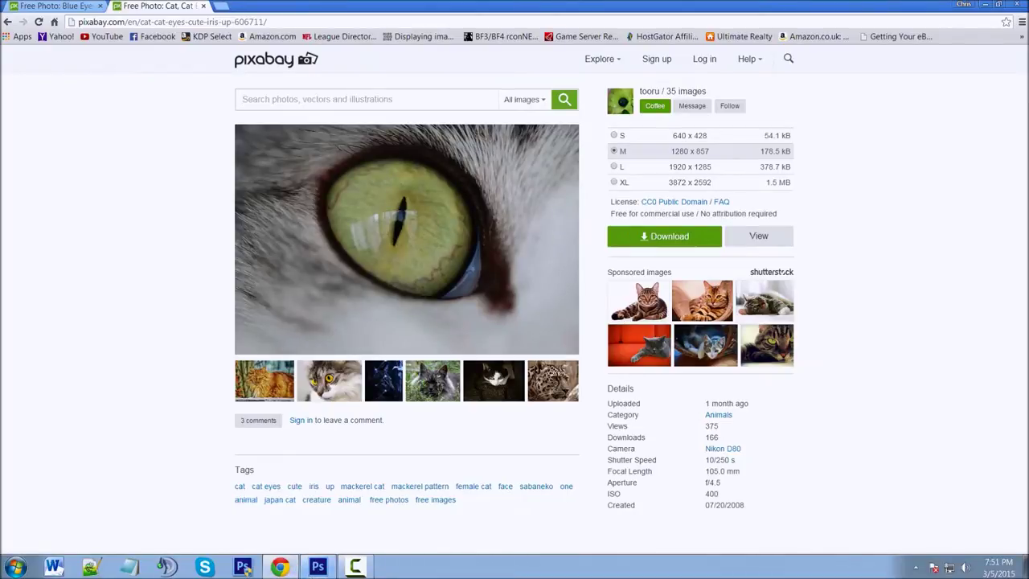
# Switch back to Photoshop and delete Group 2 from cat eyes.psd.
pyautogui.click(317, 567)
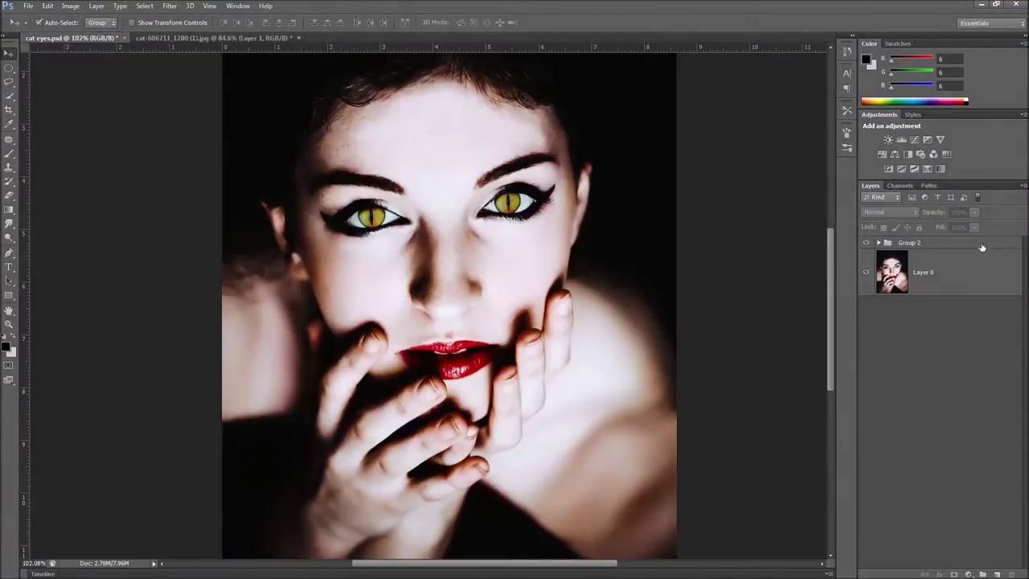
pyautogui.click(949, 245)
pyautogui.moveTo(962, 246); pyautogui.dragTo(1011, 574)
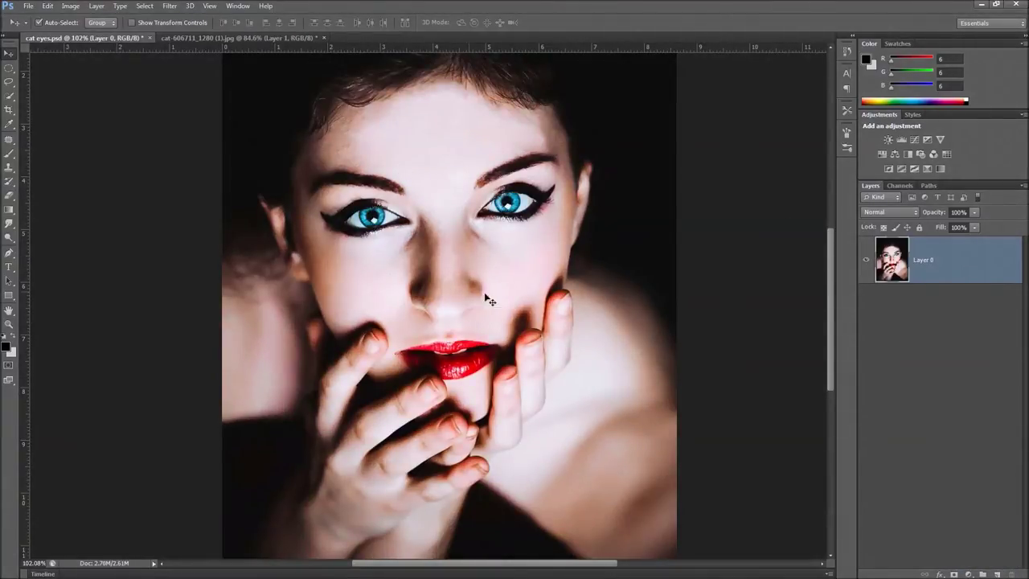
# Duplicate Layer 0, add a layer mask to the copy and invert the mask to black.
pyautogui.scroll(3, 458, 237)
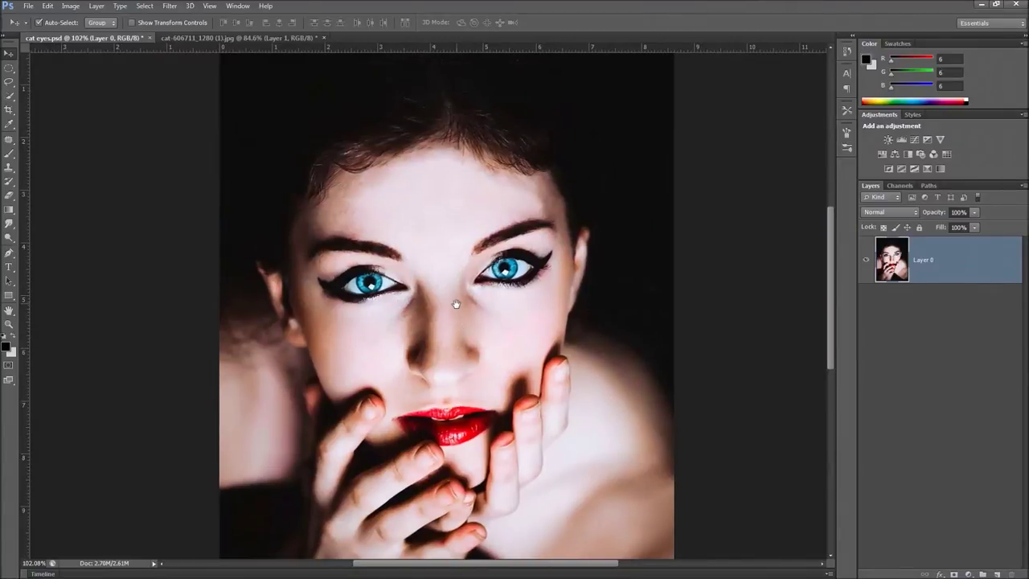
pyautogui.scroll(1, 501, 277)
pyautogui.moveTo(473, 334); pyautogui.dragTo(476, 316)
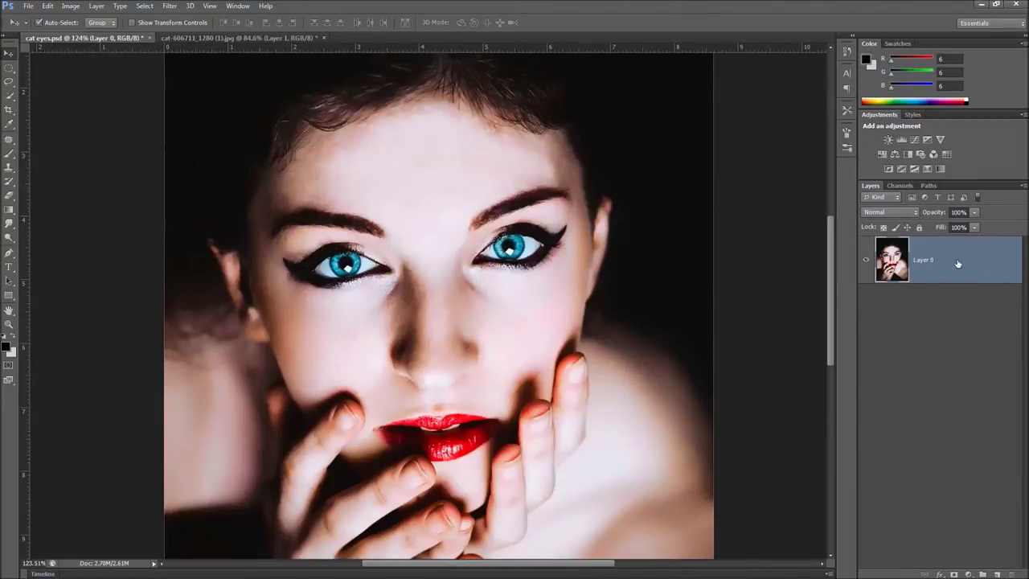
pyautogui.moveTo(957, 259); pyautogui.dragTo(998, 572)
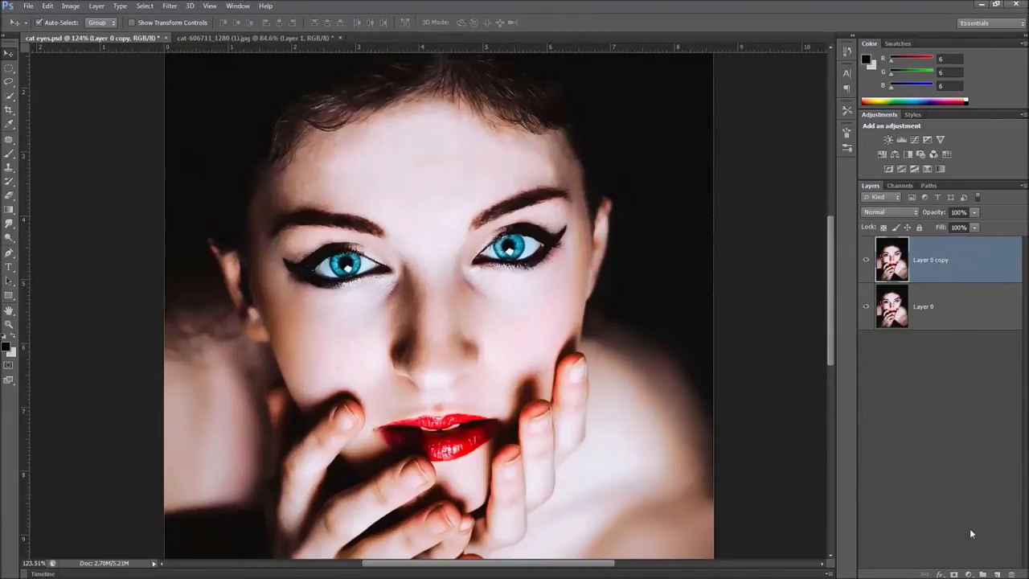
pyautogui.click(954, 573)
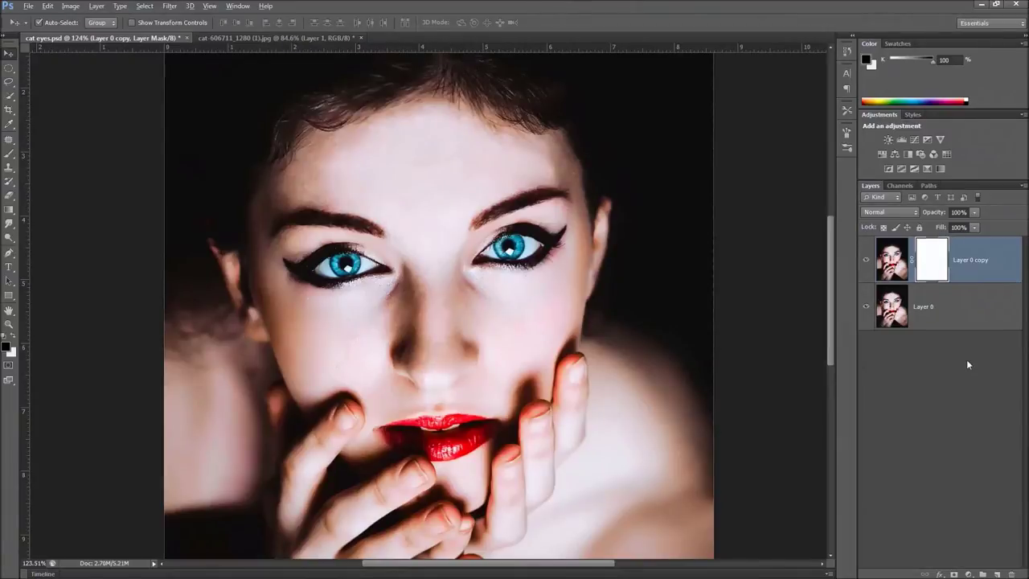
pyautogui.hotkey('ctrl', 'i')
# Activate the Brush tool with a hard round tip.
pyautogui.click(9, 152)
pyautogui.click(45, 24)
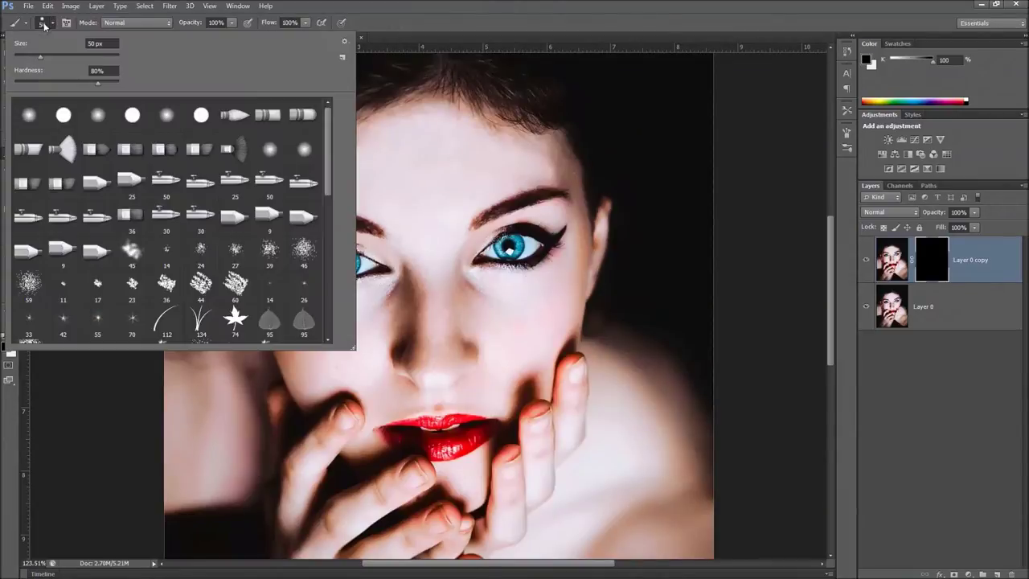
pyautogui.click(64, 116)
pyautogui.click(390, 10)
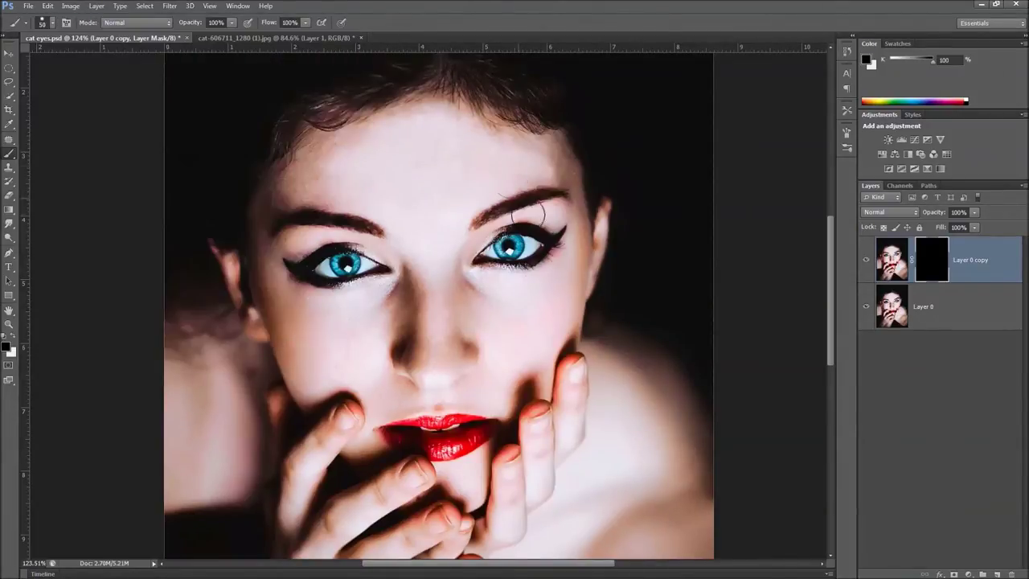
# Paint both irises in near-white on the Layer 0 copy mask with a 45 px brush.
pyautogui.scroll(1, 502, 251)
pyautogui.scroll(1, 505, 250)
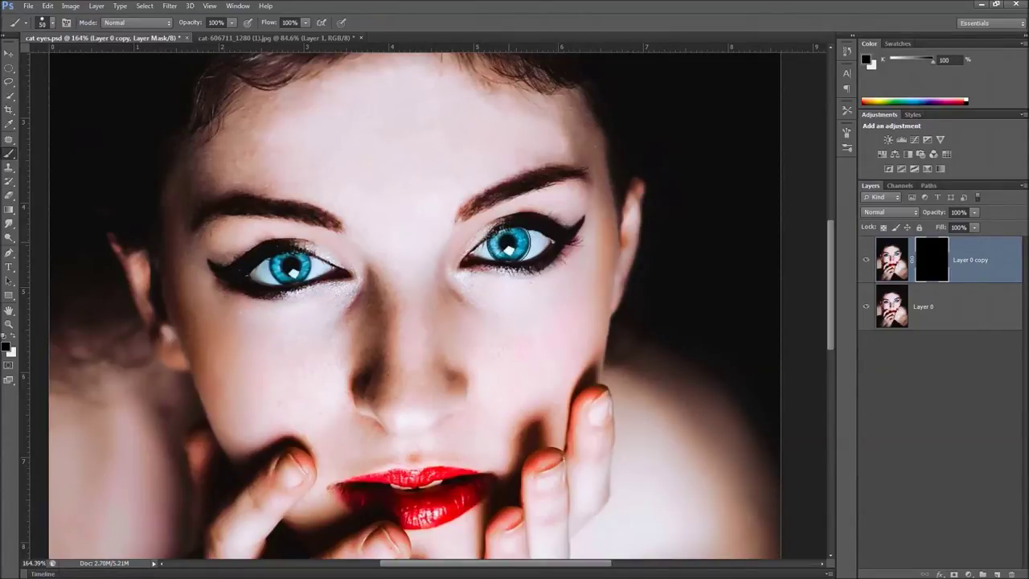
pyautogui.press('[')
pyautogui.click(12, 344)
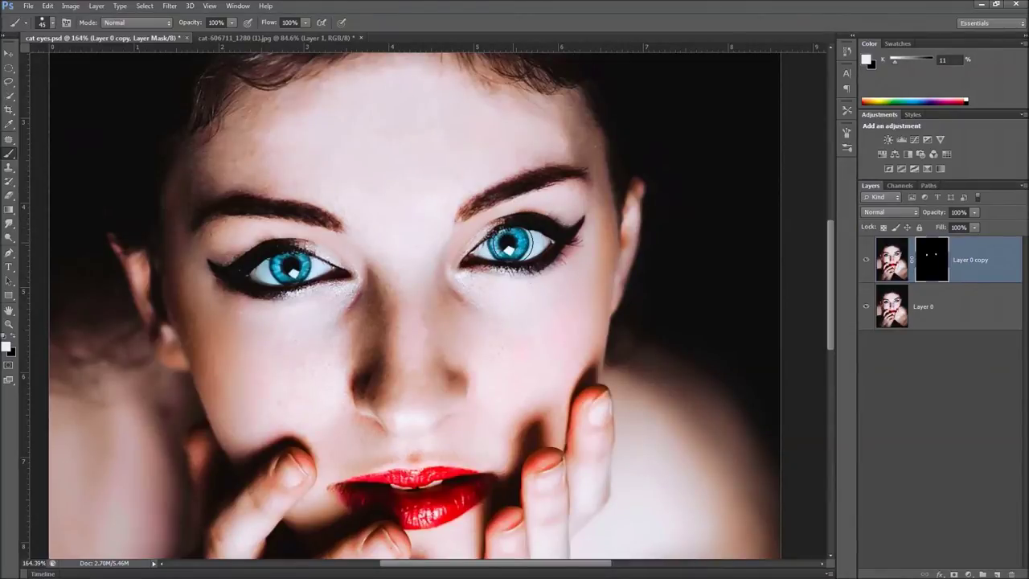
pyautogui.scroll(2, 510, 247)
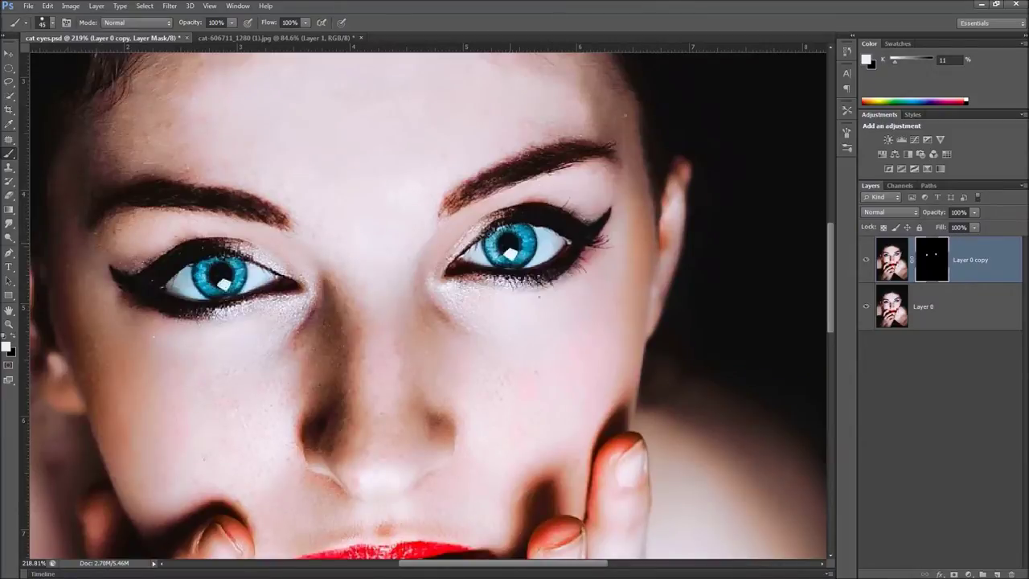
pyautogui.scroll(-2, 510, 246)
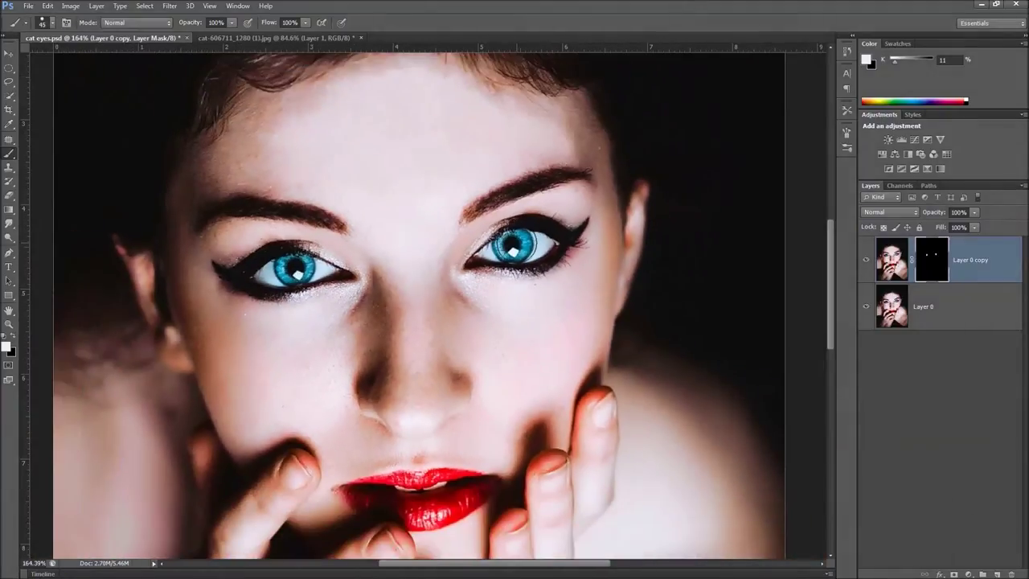
# Hide Layer 0 to isolate the masked irises and adjust the brush hardness.
pyautogui.click(867, 307)
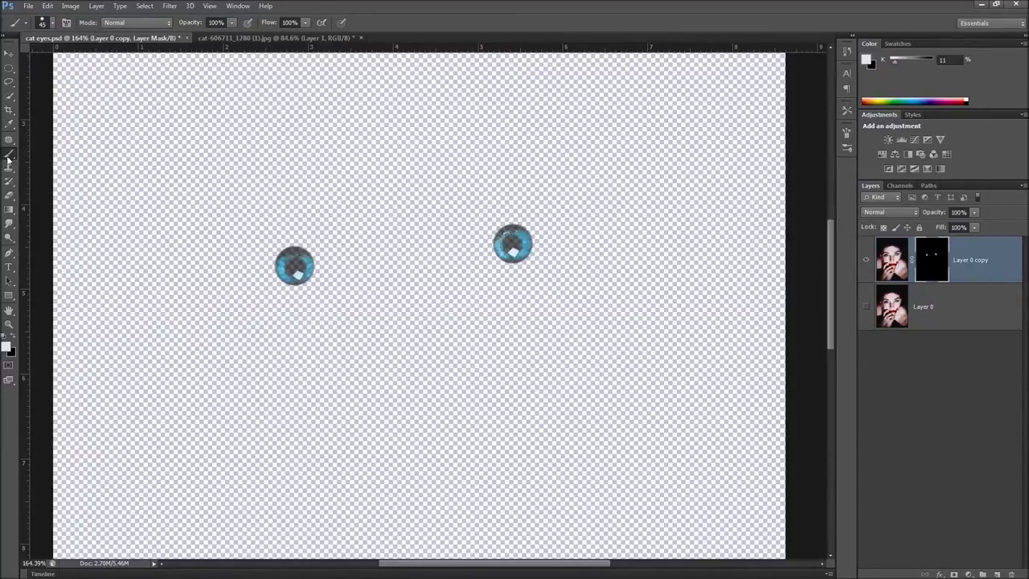
pyautogui.click(41, 23)
pyautogui.click(91, 83)
pyautogui.write('25')
pyautogui.press('Return')
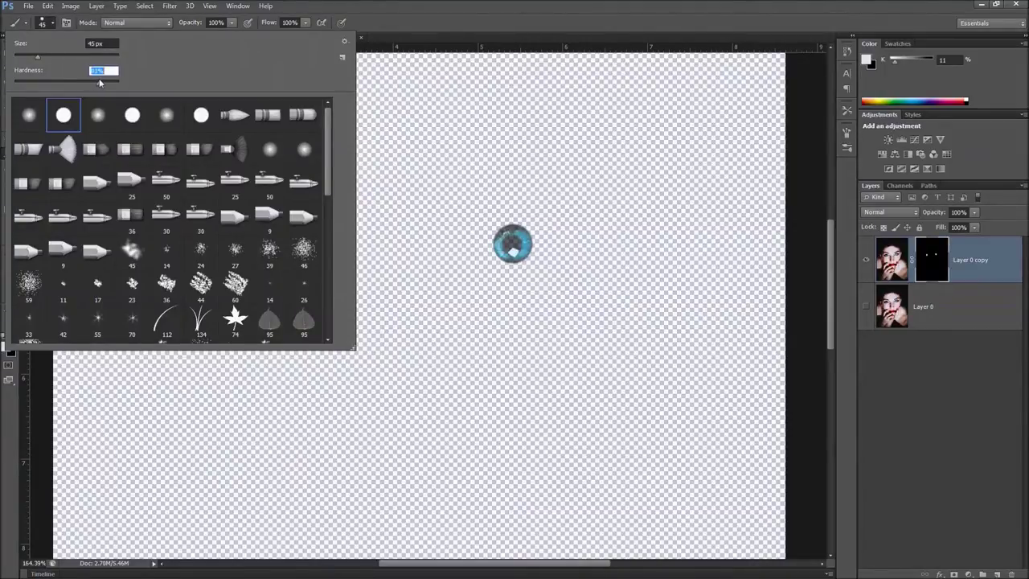
pyautogui.press('Return')
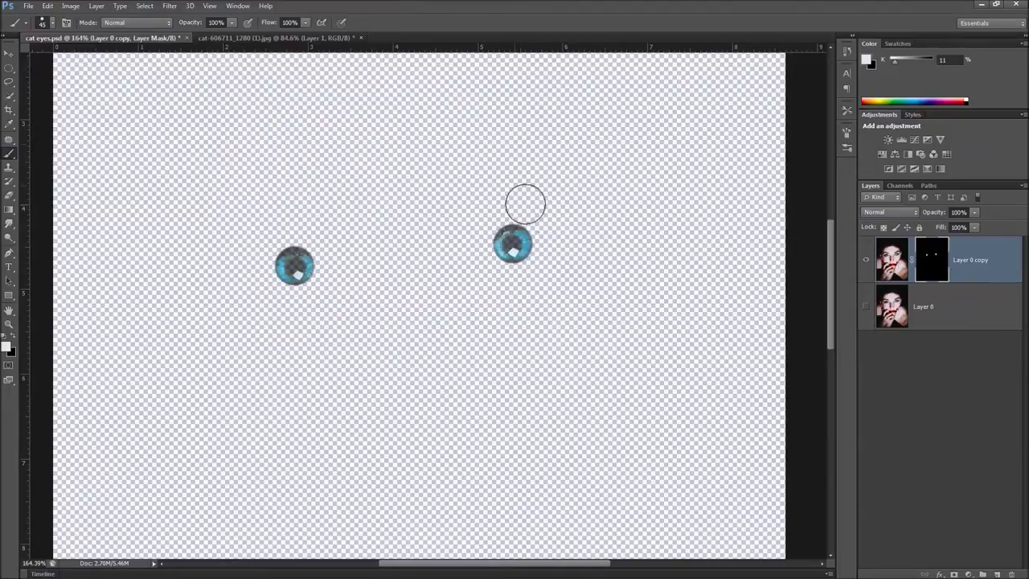
# Mask out the dark upper edges of both irises with a 30 px black brush, and show Layer 0 again.
pyautogui.scroll(1, 548, 216)
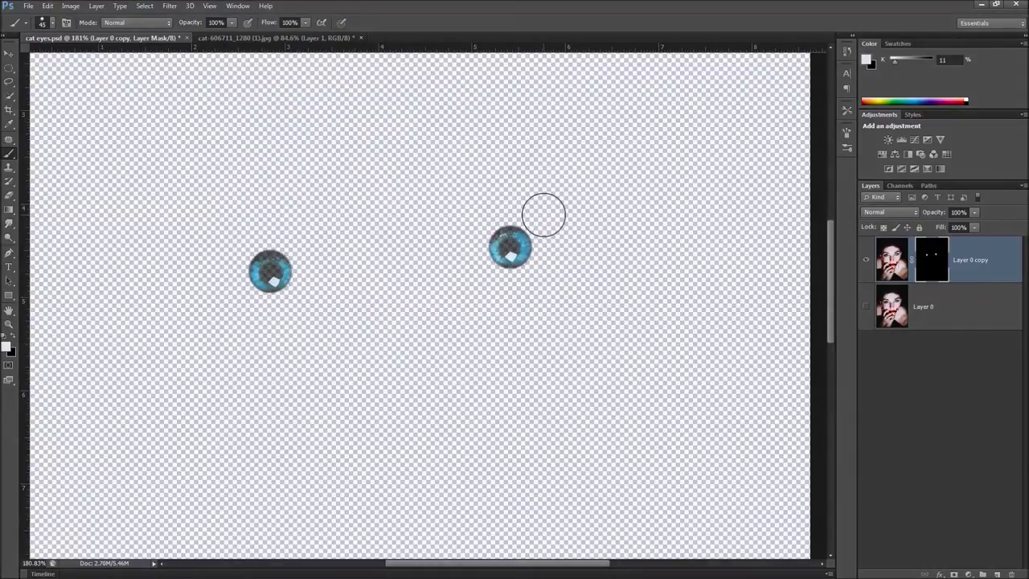
pyautogui.press('[')
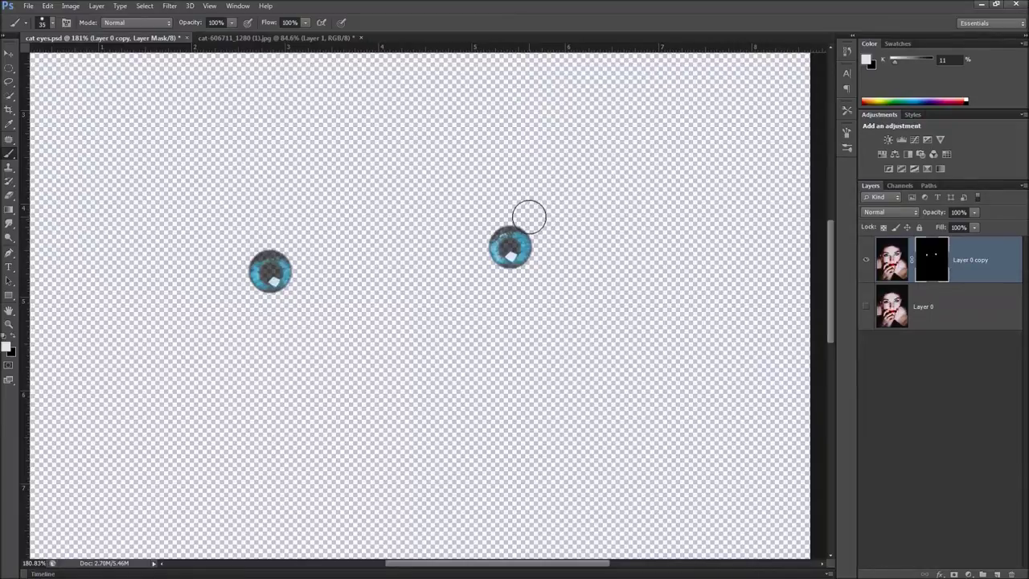
pyautogui.press('[')
pyautogui.click(533, 219)
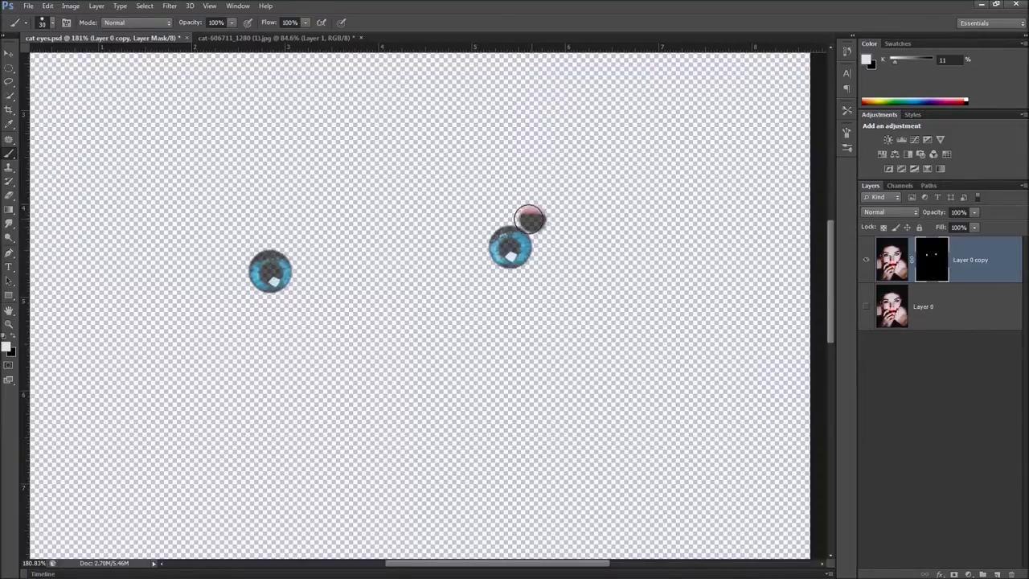
pyautogui.hotkey('ctrl', 'z')
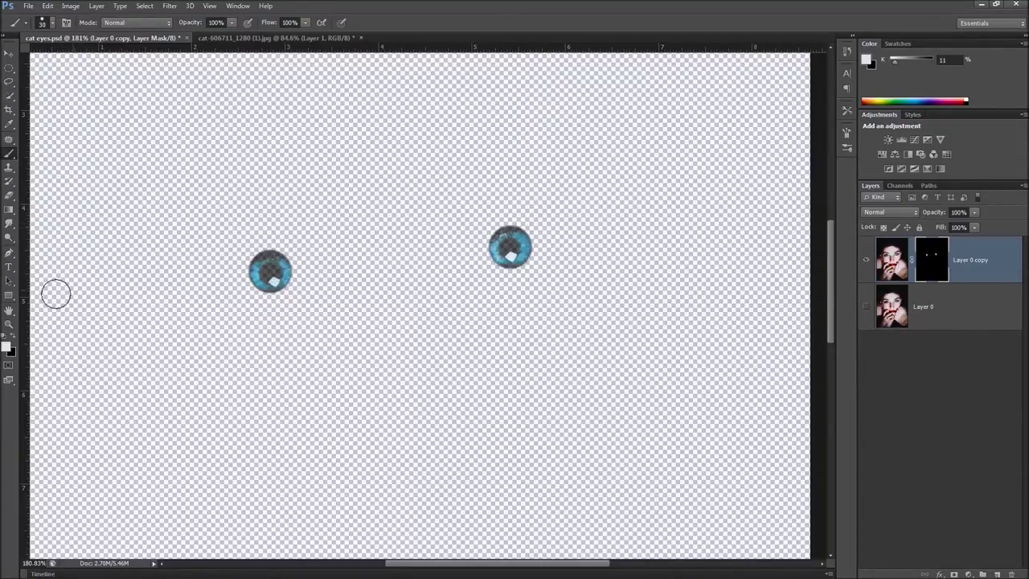
pyautogui.click(12, 348)
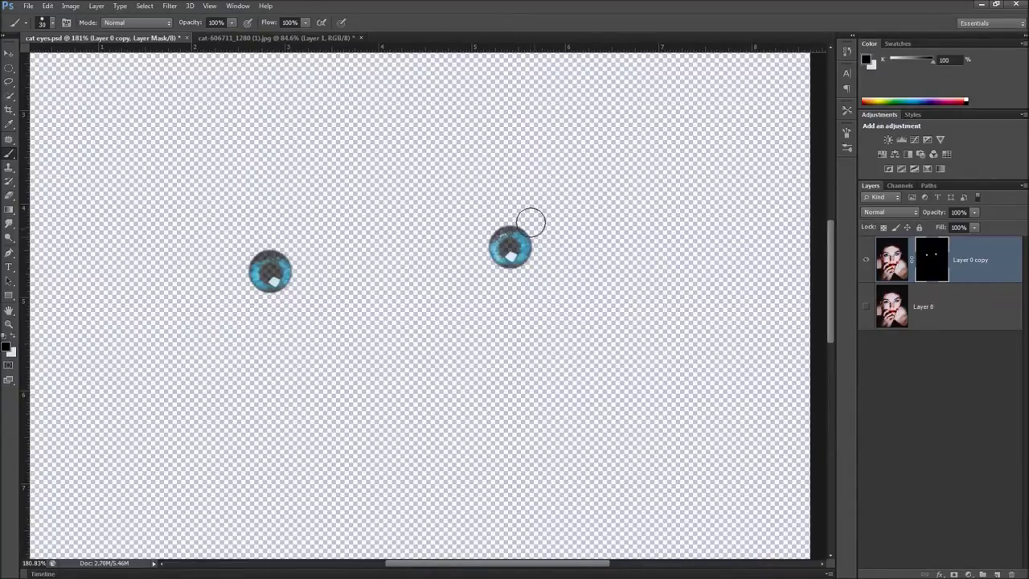
pyautogui.moveTo(529, 218); pyautogui.dragTo(478, 230)
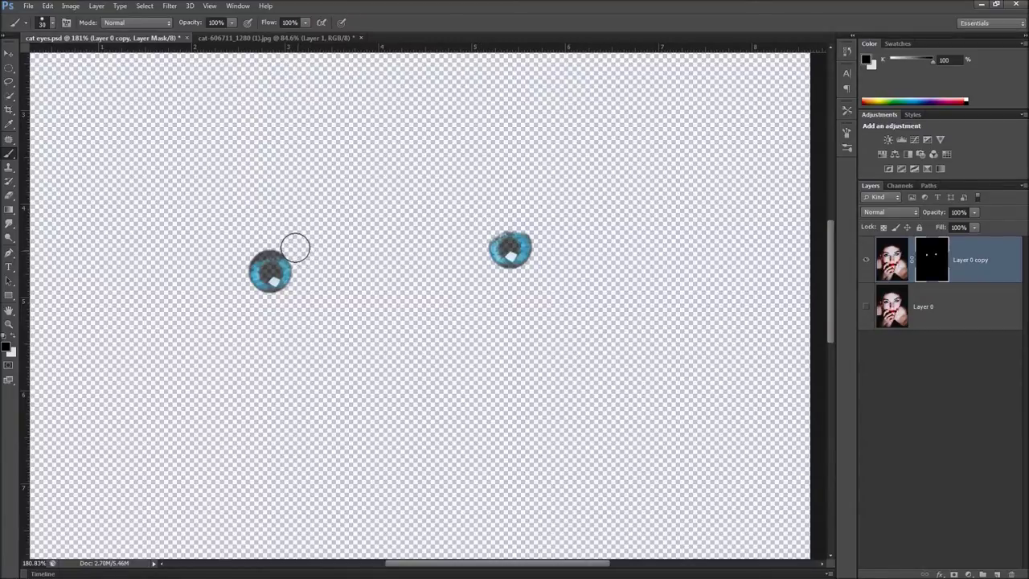
pyautogui.moveTo(280, 242)
pyautogui.mouseDown()
pyautogui.moveTo(269, 236)
pyautogui.moveTo(239, 256)
pyautogui.mouseUp()
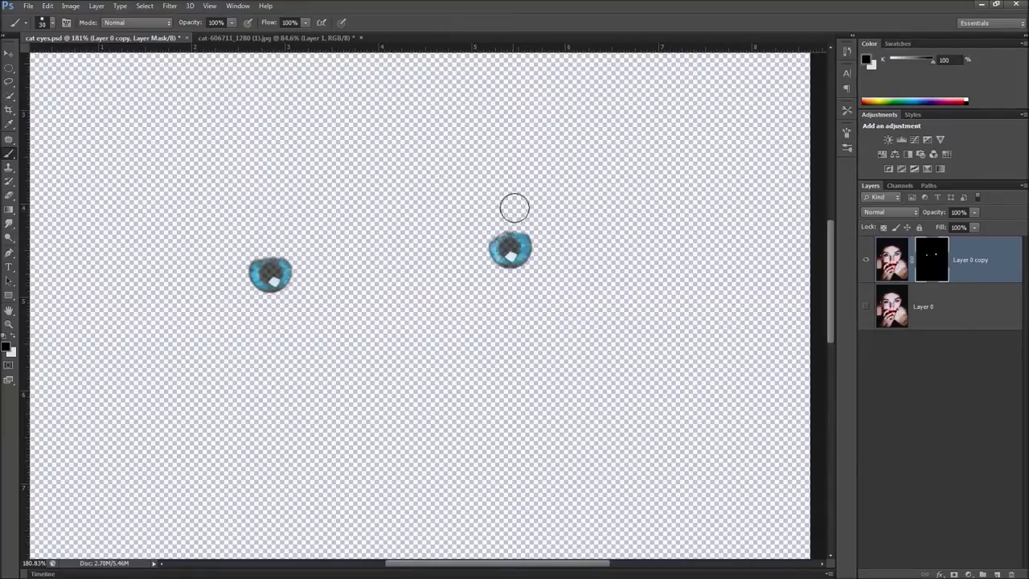
pyautogui.click(864, 306)
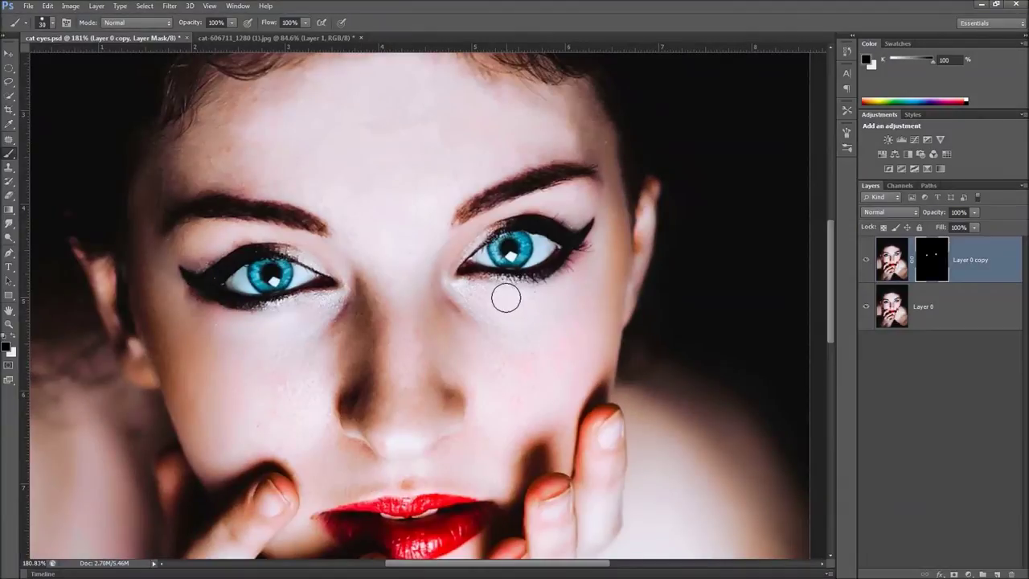
pyautogui.click(995, 257)
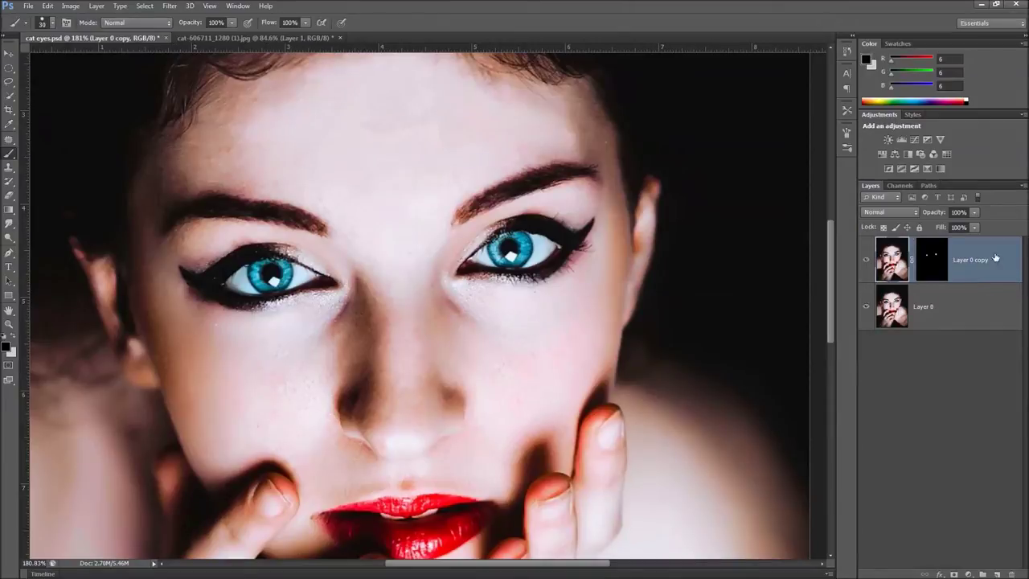
# In the cat eye image, show the Background layer and delete the old eye cutout on Layer 1.
pyautogui.click(211, 39)
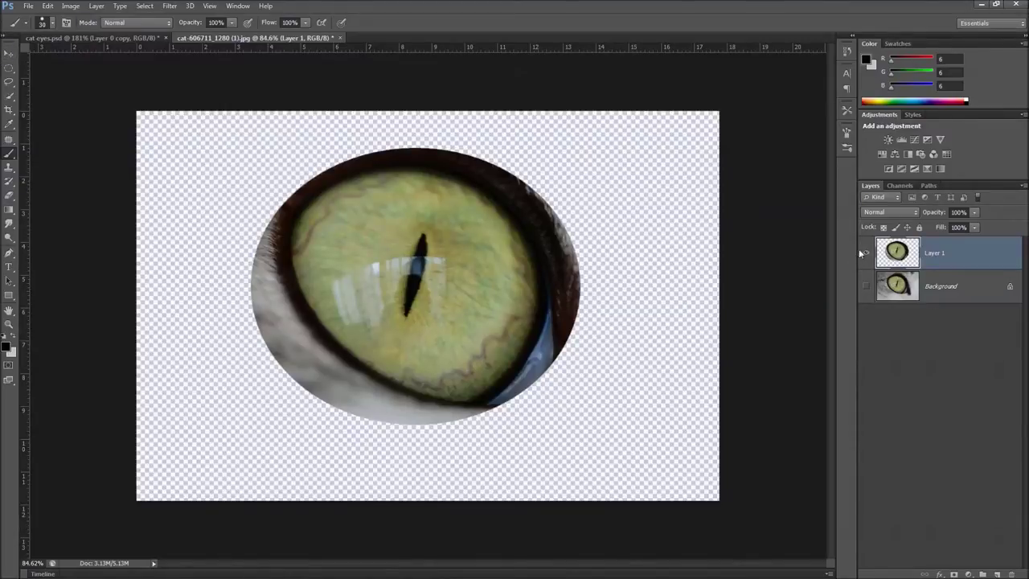
pyautogui.click(866, 286)
pyautogui.click(866, 252)
pyautogui.moveTo(969, 260); pyautogui.dragTo(1013, 564)
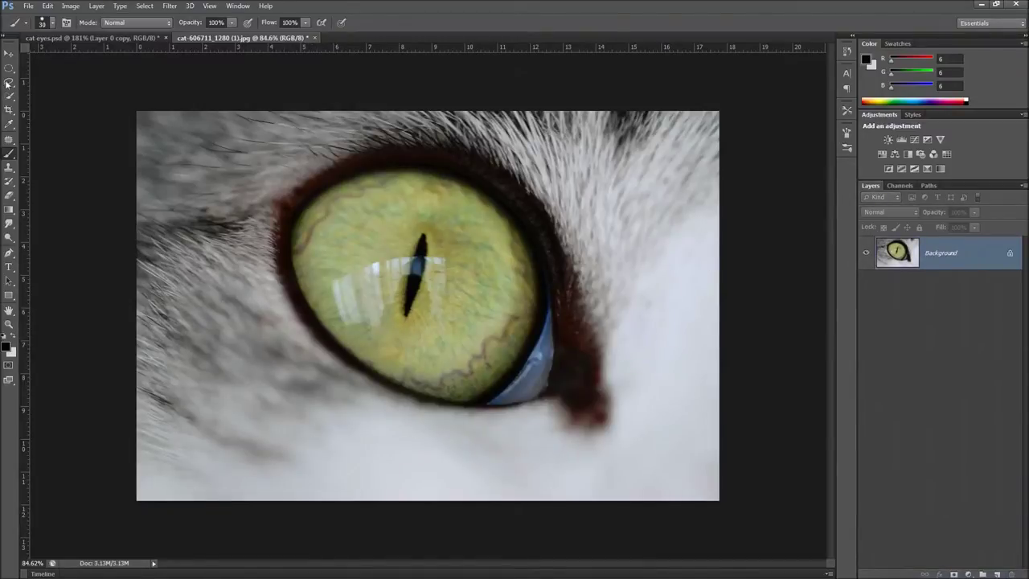
# Draw an elliptical selection around the whole cat eye and duplicate the Background layer.
pyautogui.moveTo(9, 67); pyautogui.dragTo(57, 78)
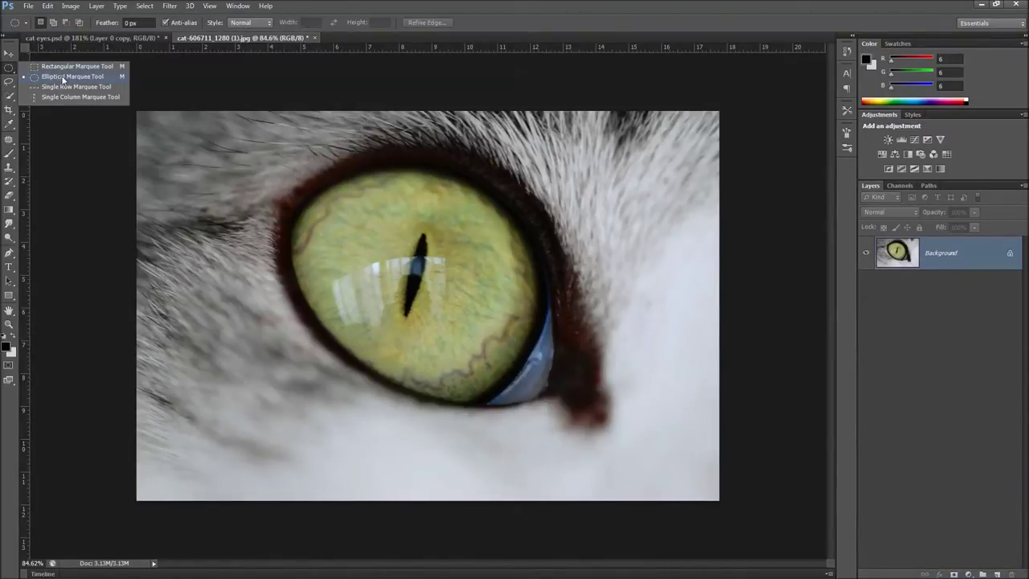
pyautogui.click(62, 77)
pyautogui.moveTo(268, 144); pyautogui.dragTo(587, 428)
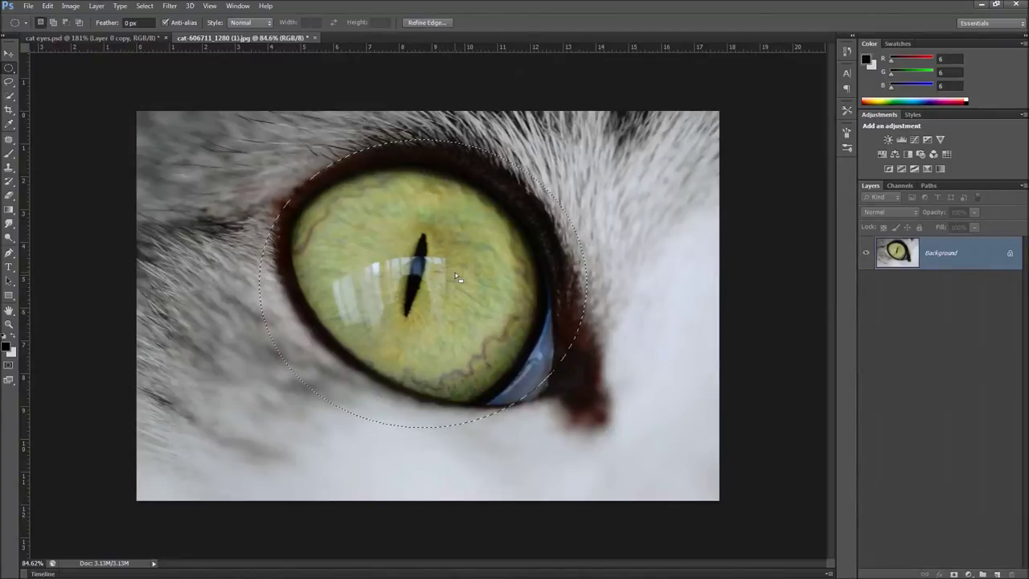
pyautogui.moveTo(983, 261); pyautogui.dragTo(1002, 572)
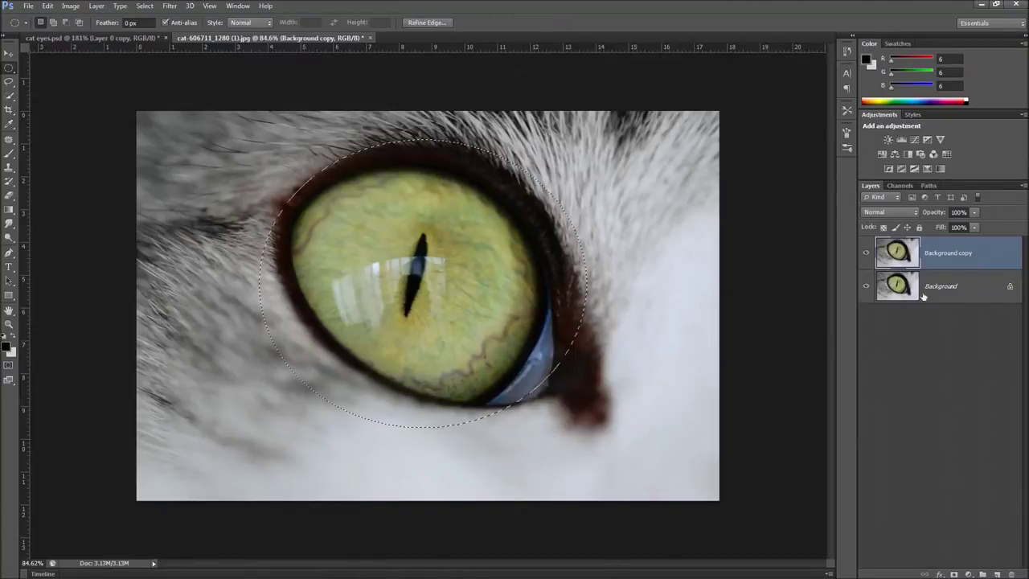
# Delete the Background copy layer, then copy the selected cat eye onto its own layer and hide the Background.
pyautogui.moveTo(1001, 261); pyautogui.dragTo(1010, 574)
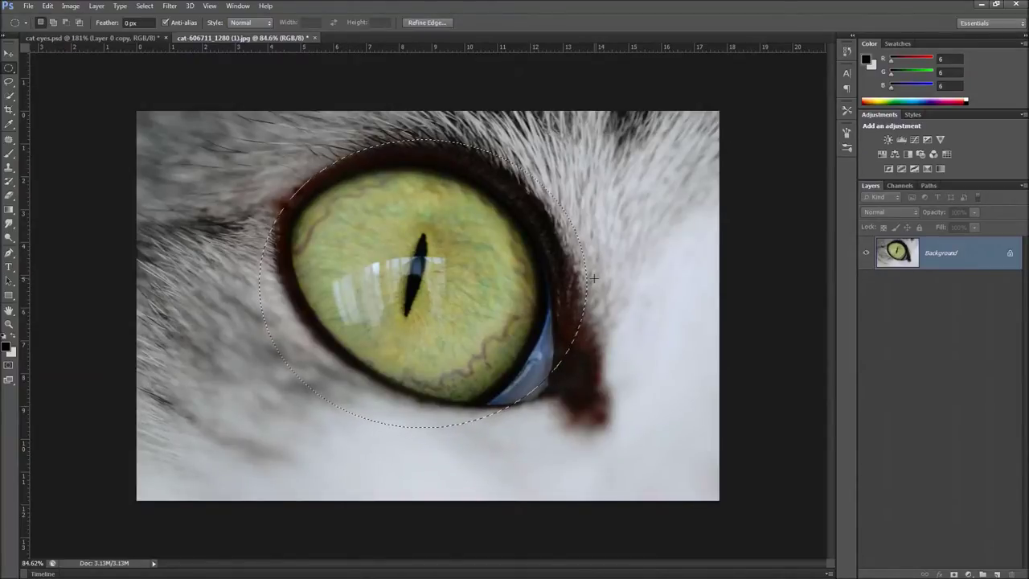
pyautogui.hotkey('ctrl', 'j')
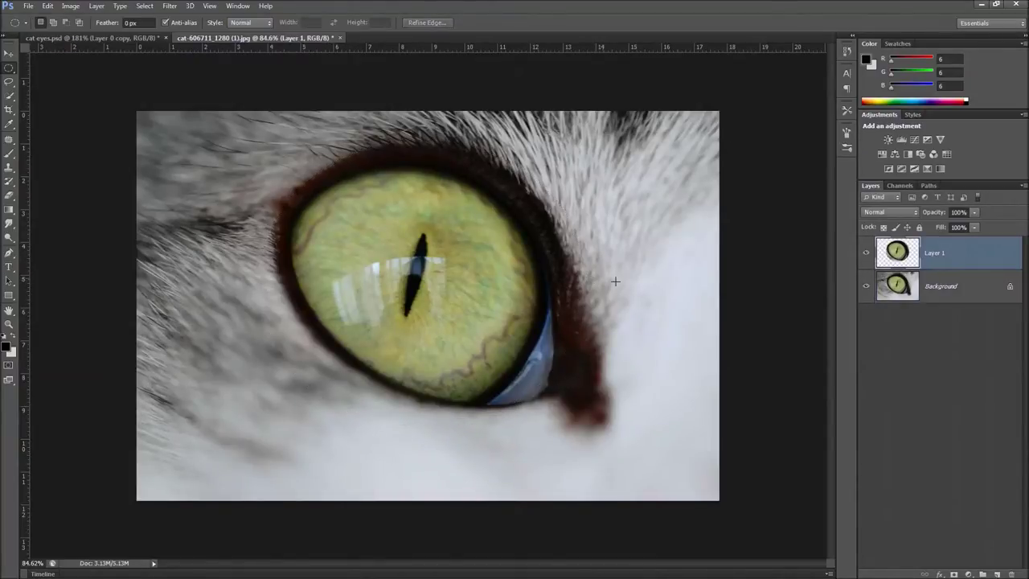
pyautogui.click(865, 287)
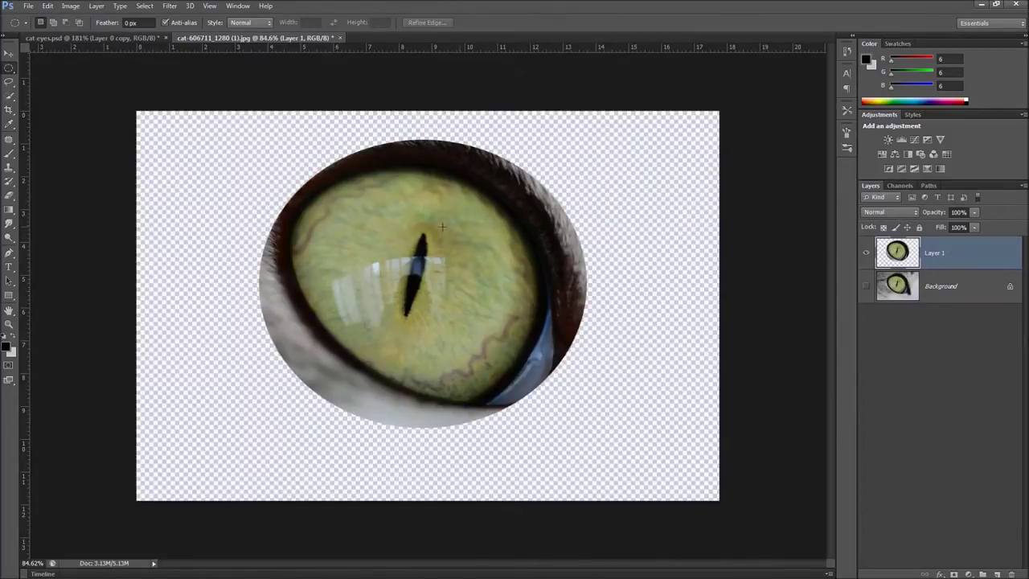
# Move the cut-out cat eye from the cat photo into the cat eyes.psd portrait as a new layer.
pyautogui.click(8, 53)
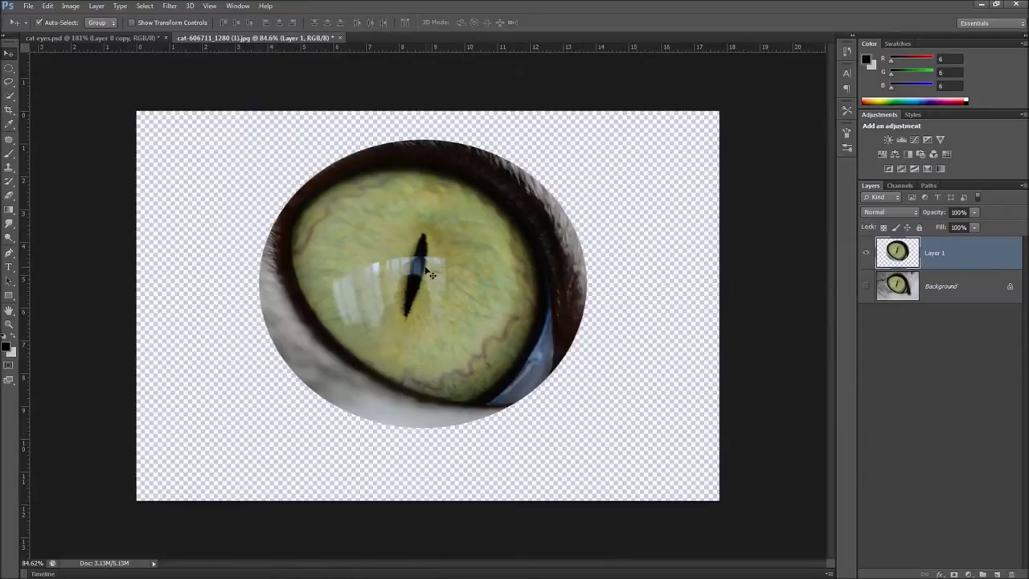
pyautogui.moveTo(448, 293); pyautogui.dragTo(396, 285)
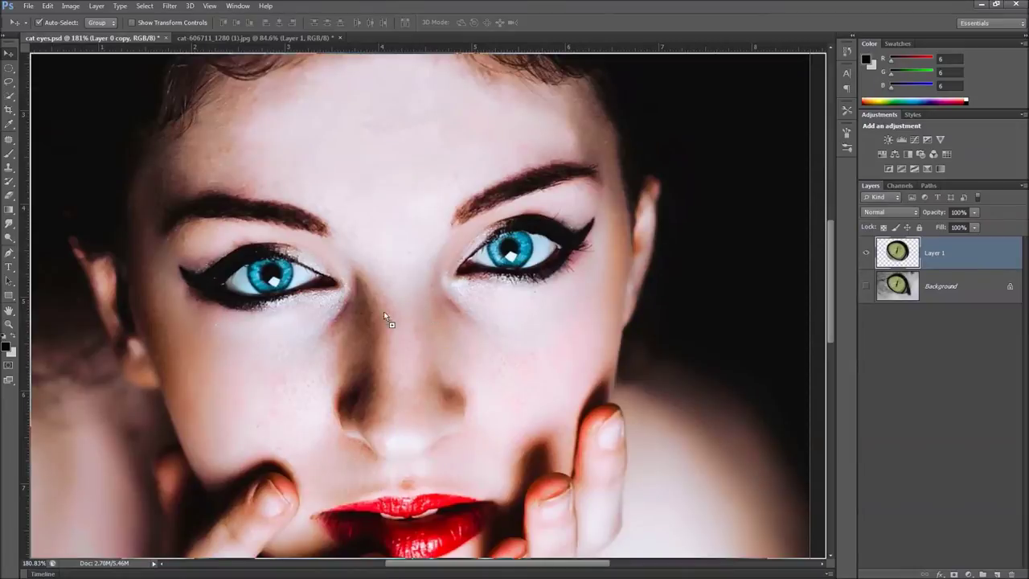
pyautogui.moveTo(405, 312); pyautogui.dragTo(407, 313)
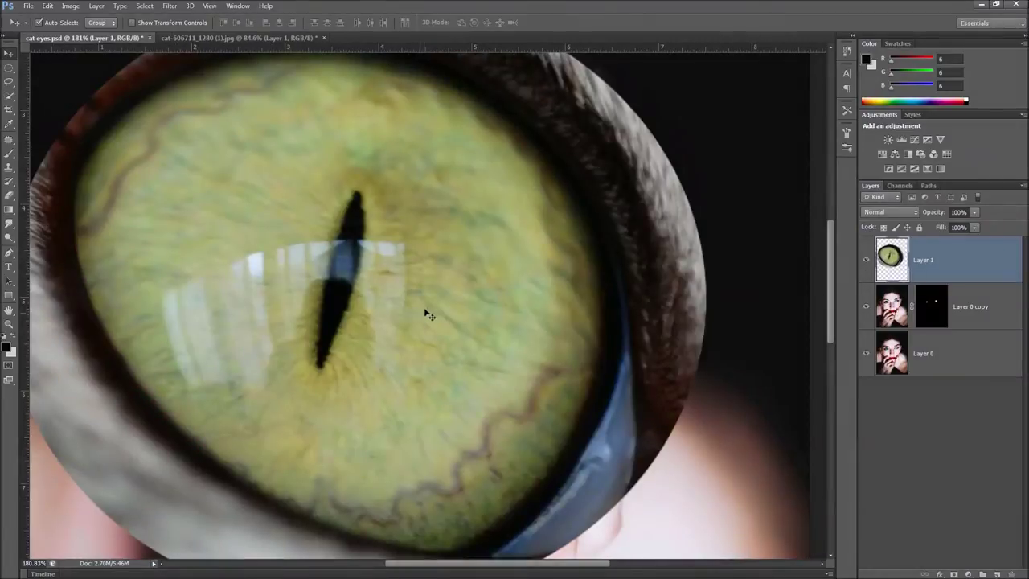
# Scale the cat eye to about 19% and place it over the woman's eye on the right side of the portrait.
pyautogui.scroll(-2, 544, 275)
pyautogui.scroll(-2, 530, 271)
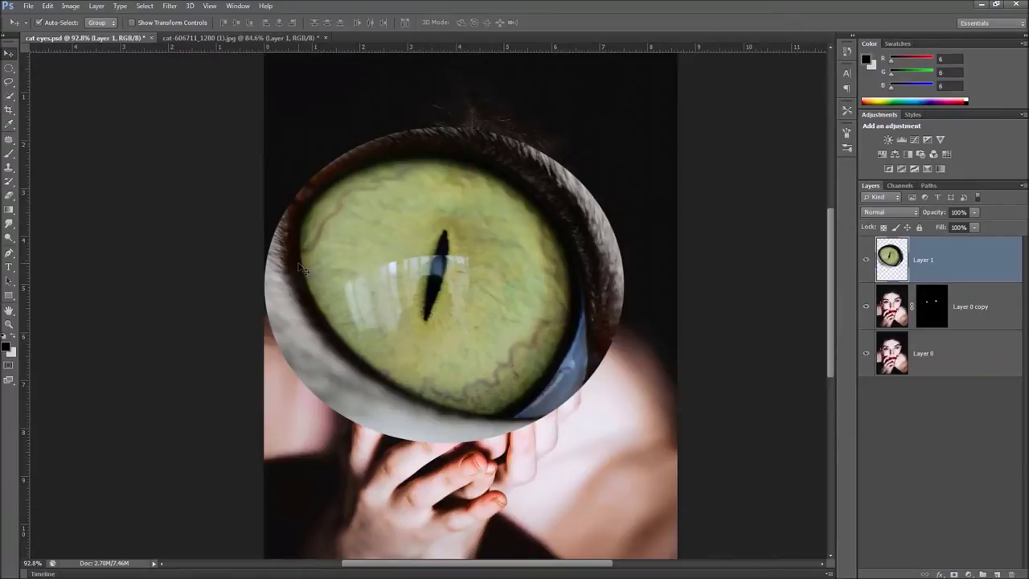
pyautogui.hotkey('ctrl', 't')
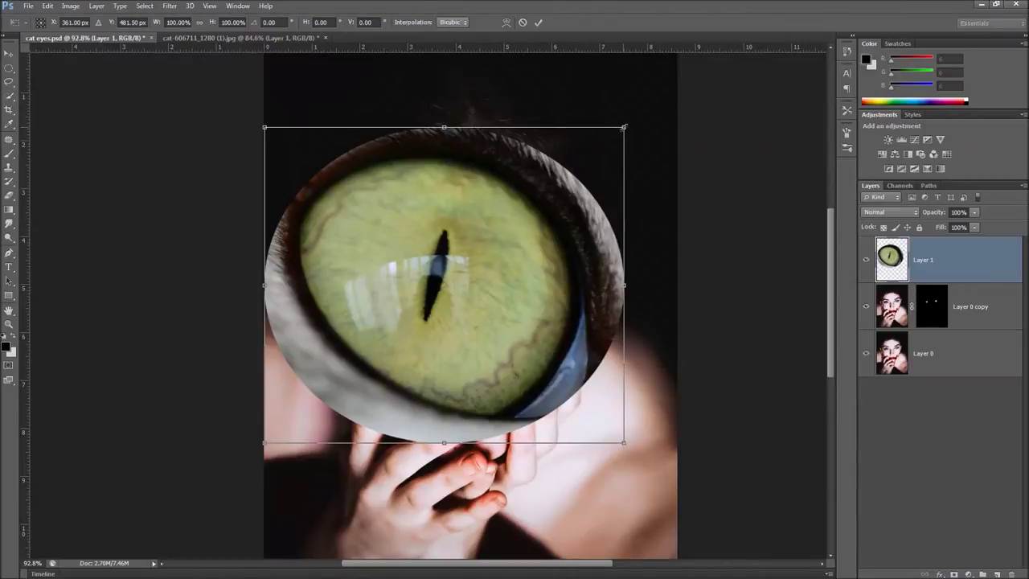
pyautogui.moveTo(624, 127); pyautogui.dragTo(334, 383)
pyautogui.moveTo(313, 427); pyautogui.dragTo(547, 279)
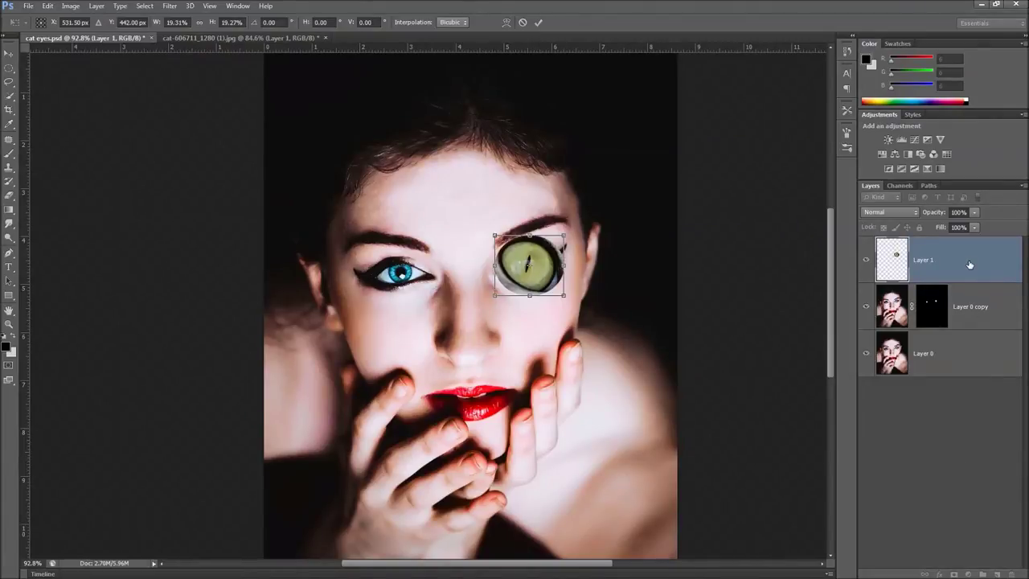
pyautogui.click(538, 22)
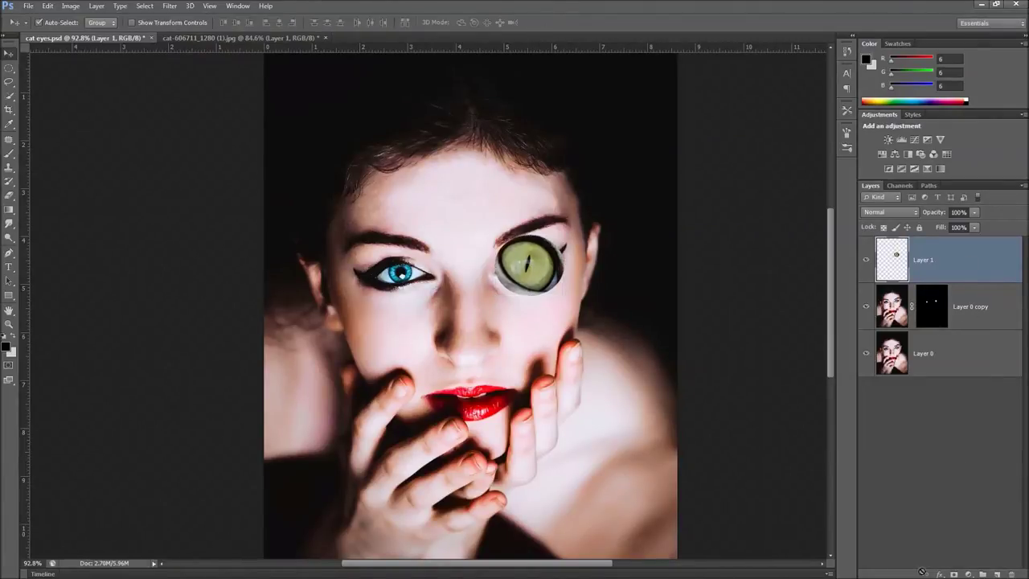
# Add a layer mask to Layer 1 and replace it with a copy of the iris mask from Layer 0 copy.
pyautogui.click(952, 573)
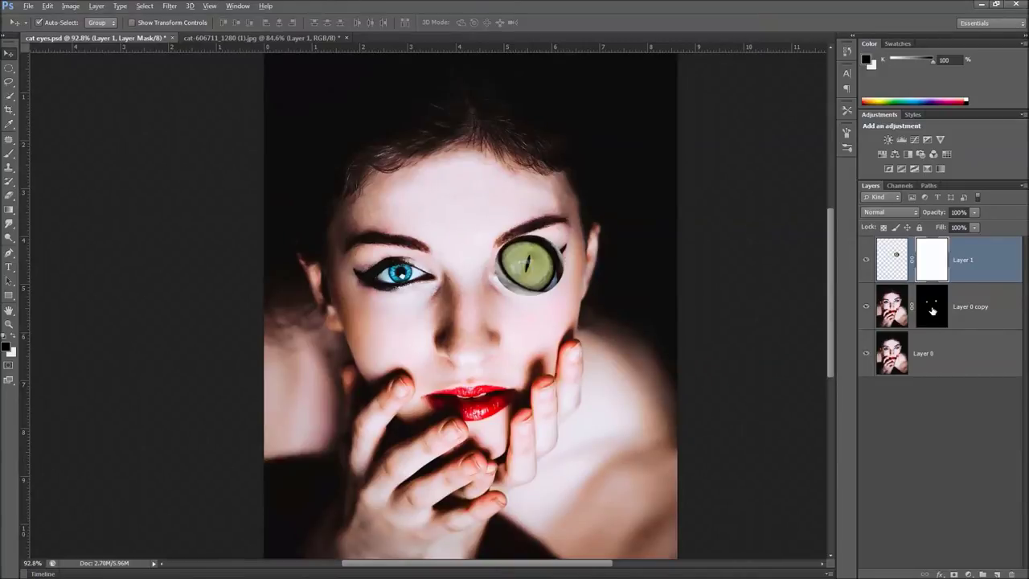
pyautogui.moveTo(932, 310); pyautogui.dragTo(936, 263)
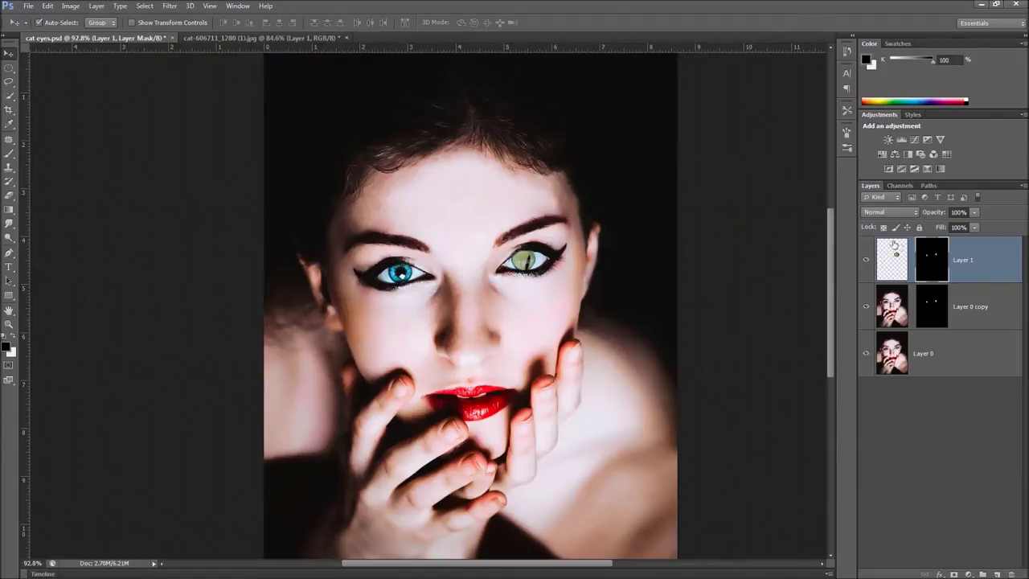
# Transform Layer 1's image, rotating it about -12.6° and scaling it to about 94% to fit the masked iris.
pyautogui.click(898, 272)
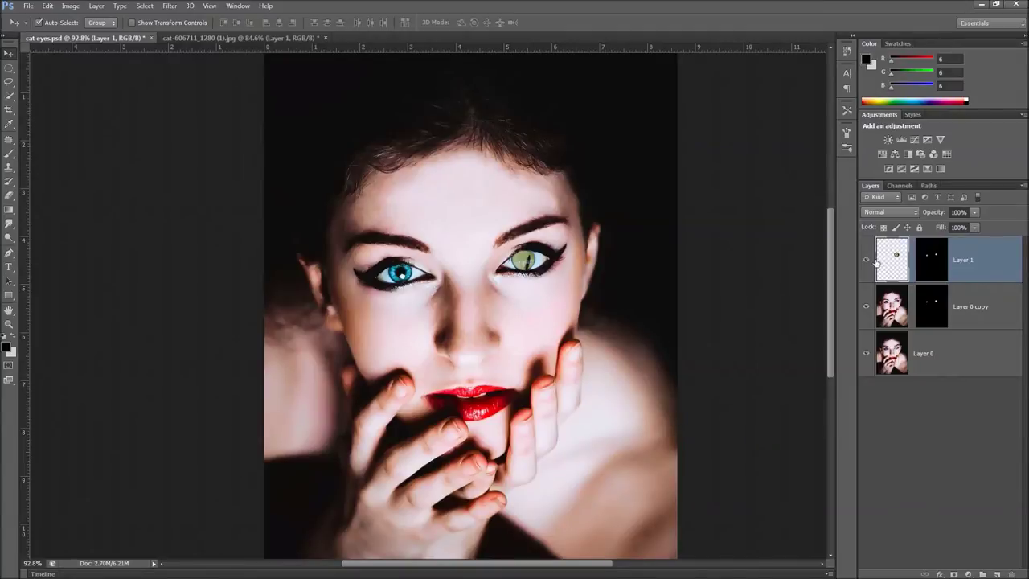
pyautogui.hotkey('ctrl', 't')
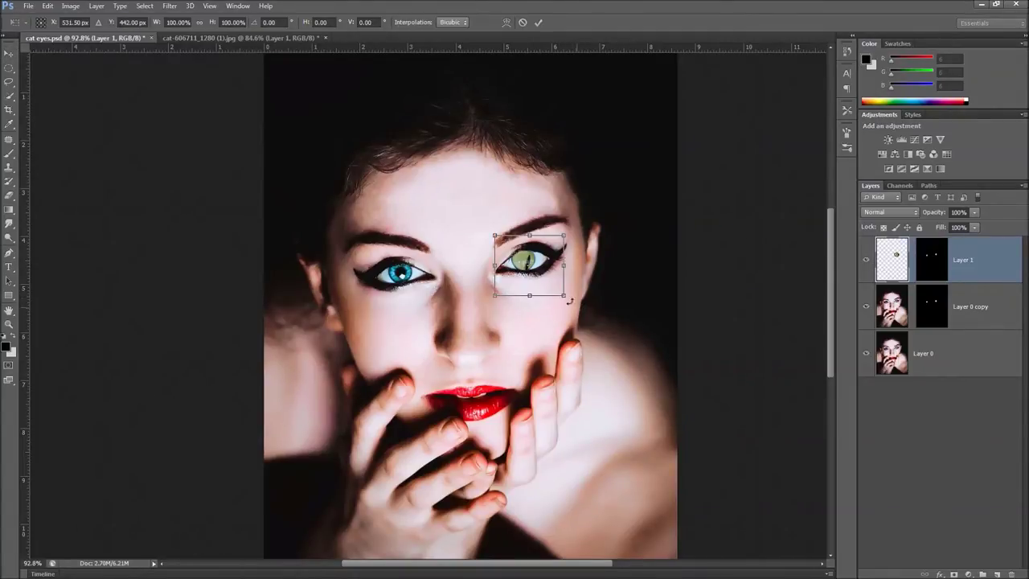
pyautogui.moveTo(577, 309); pyautogui.dragTo(555, 284)
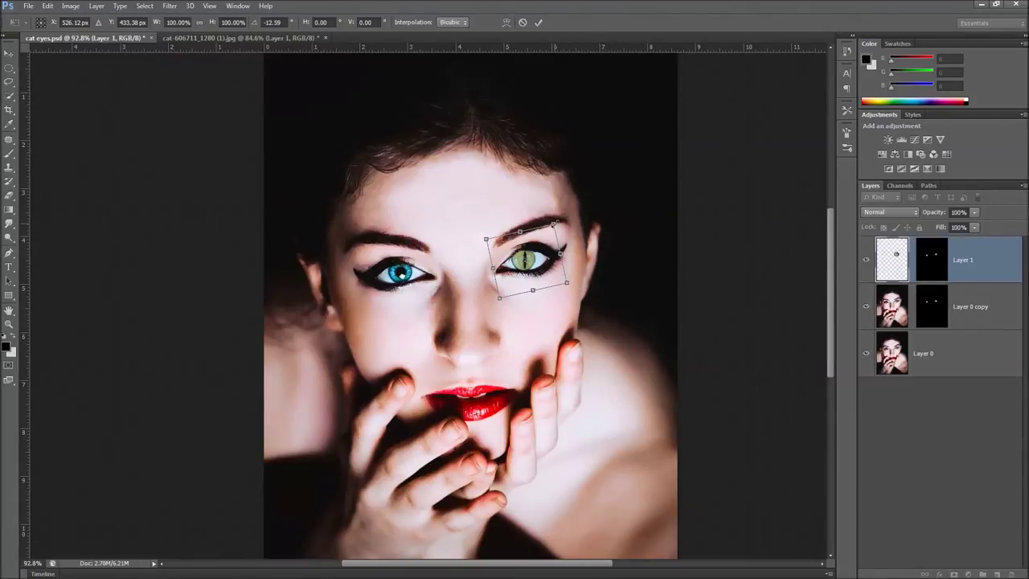
pyautogui.moveTo(554, 222); pyautogui.dragTo(556, 264)
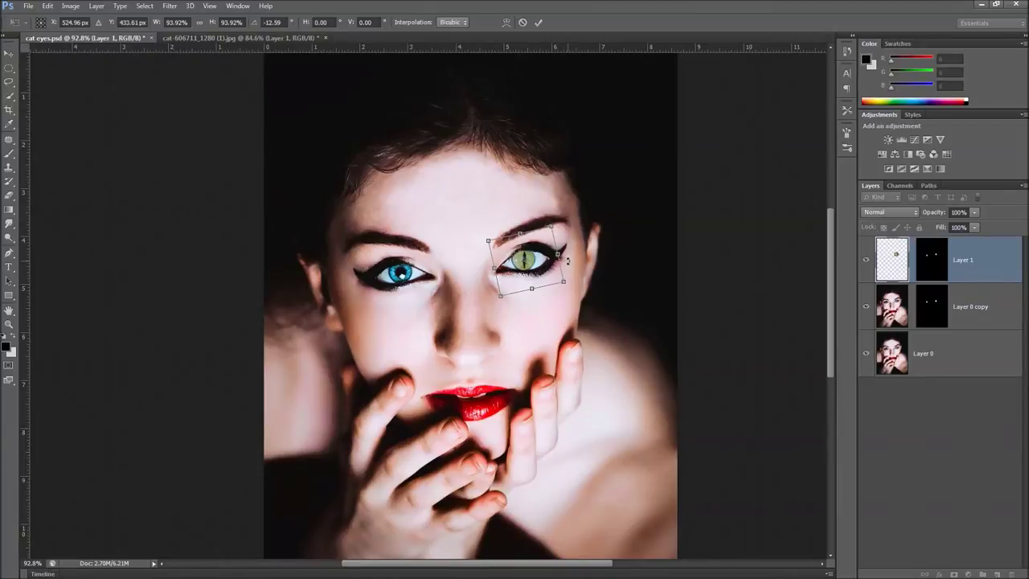
pyautogui.click(538, 22)
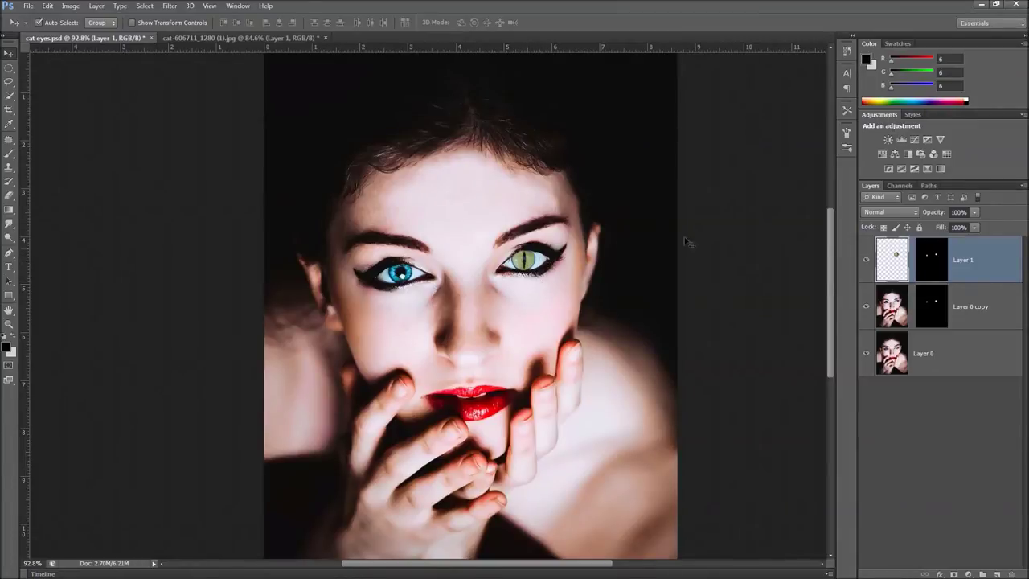
# Rename Layer 1 as "right".
pyautogui.doubleClick(964, 262)
pyautogui.write('c')
pyautogui.click(1005, 271)
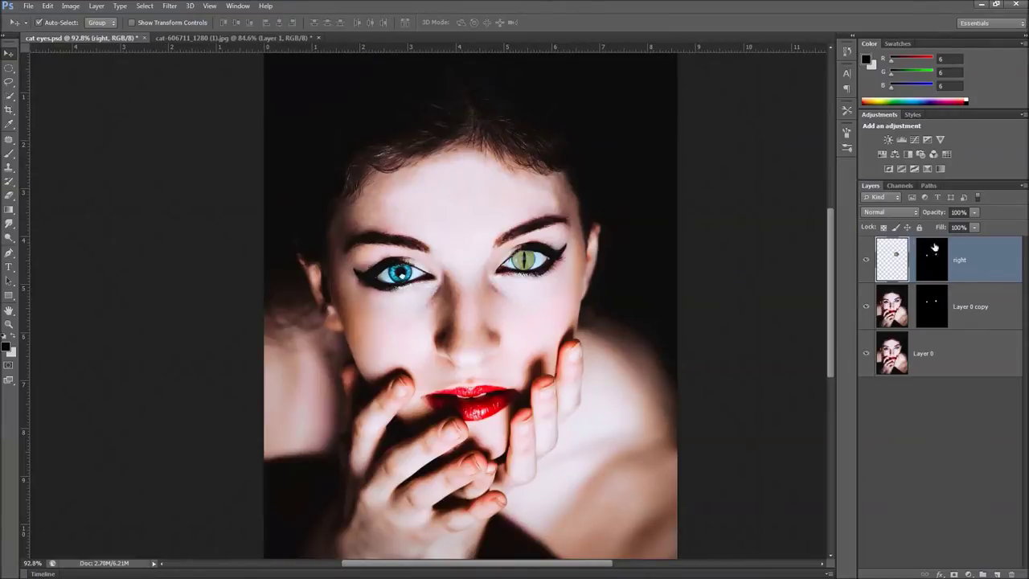
# Duplicate the "right" layer with its mask and rename the duplicate as "left".
pyautogui.moveTo(980, 260); pyautogui.dragTo(996, 574)
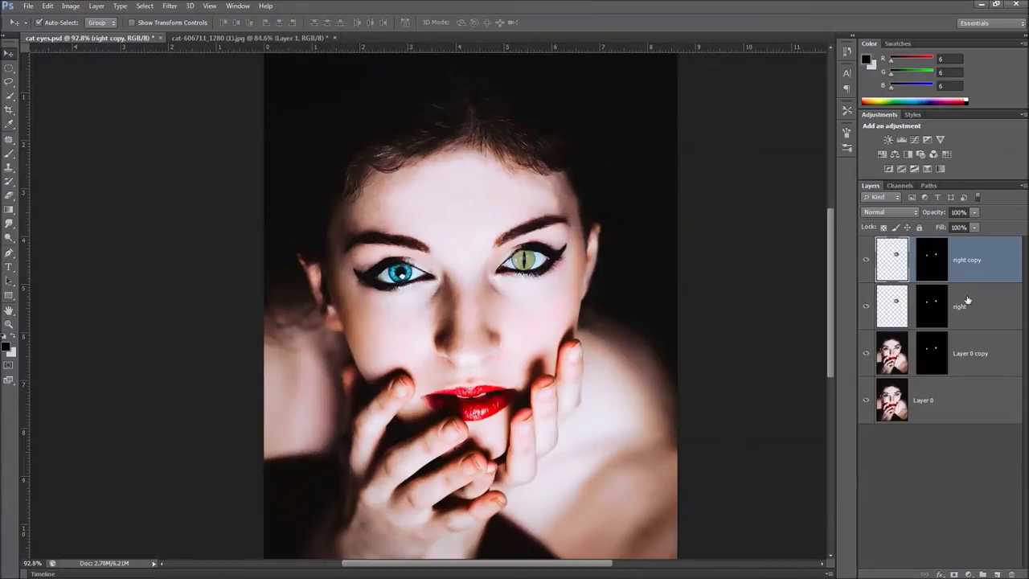
pyautogui.doubleClick(967, 261)
pyautogui.press('BackSpace')
pyautogui.press('Return')
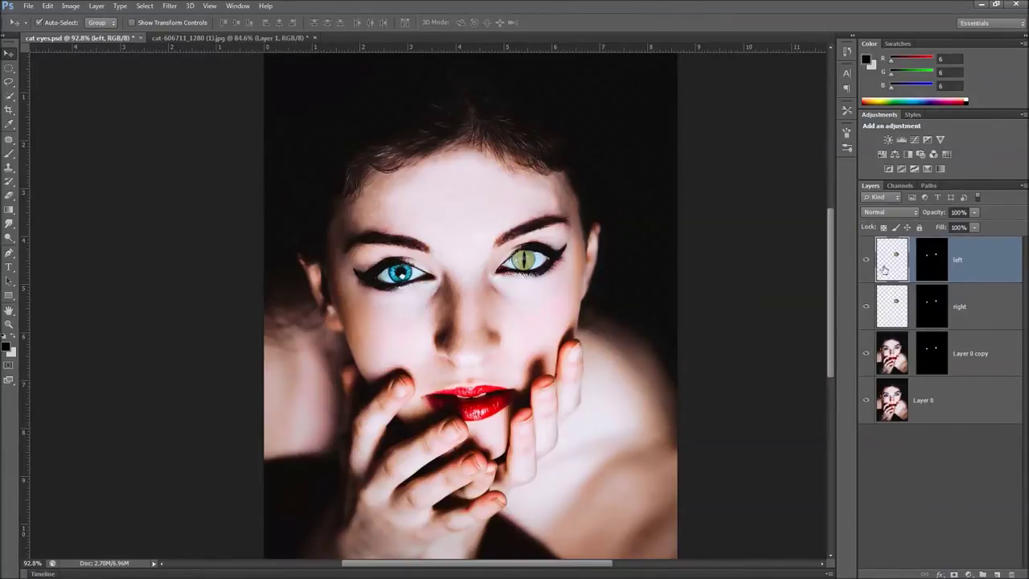
# Move the "left" cat eye over the remaining blue iris and scale it to about 97%.
pyautogui.moveTo(523, 260); pyautogui.dragTo(401, 274)
pyautogui.hotkey('ctrl', 't')
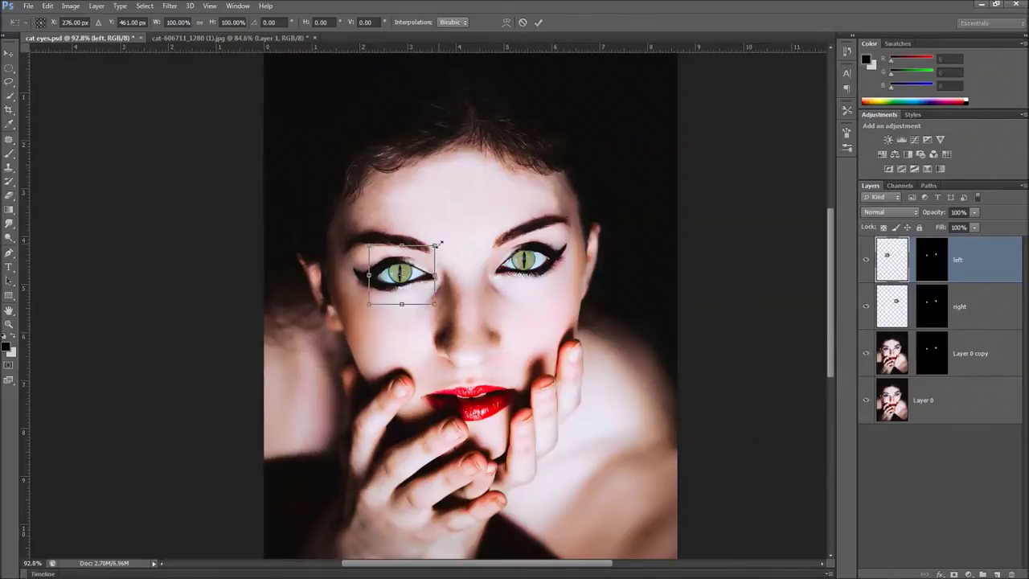
pyautogui.moveTo(435, 245); pyautogui.dragTo(432, 247)
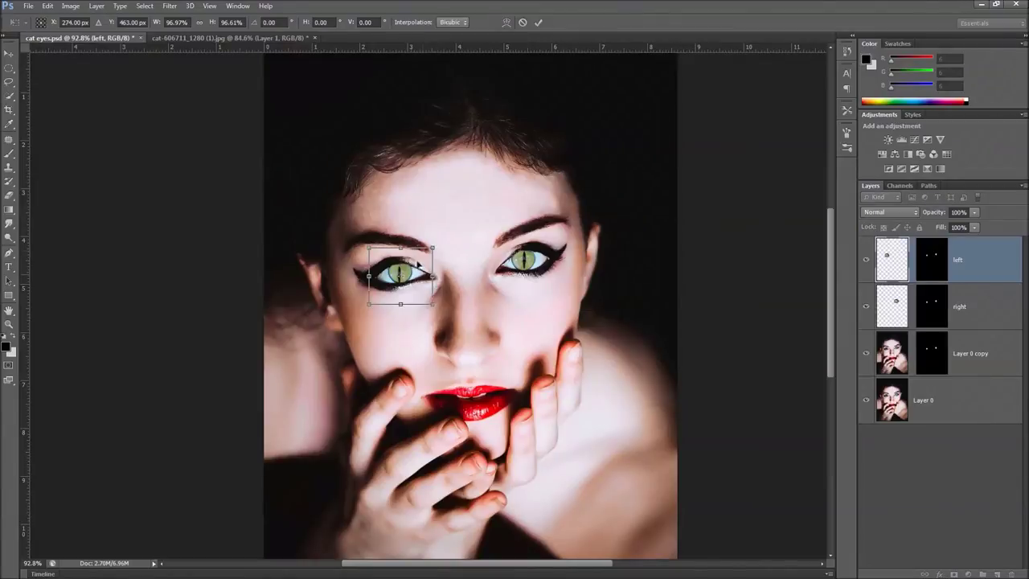
pyautogui.click(539, 23)
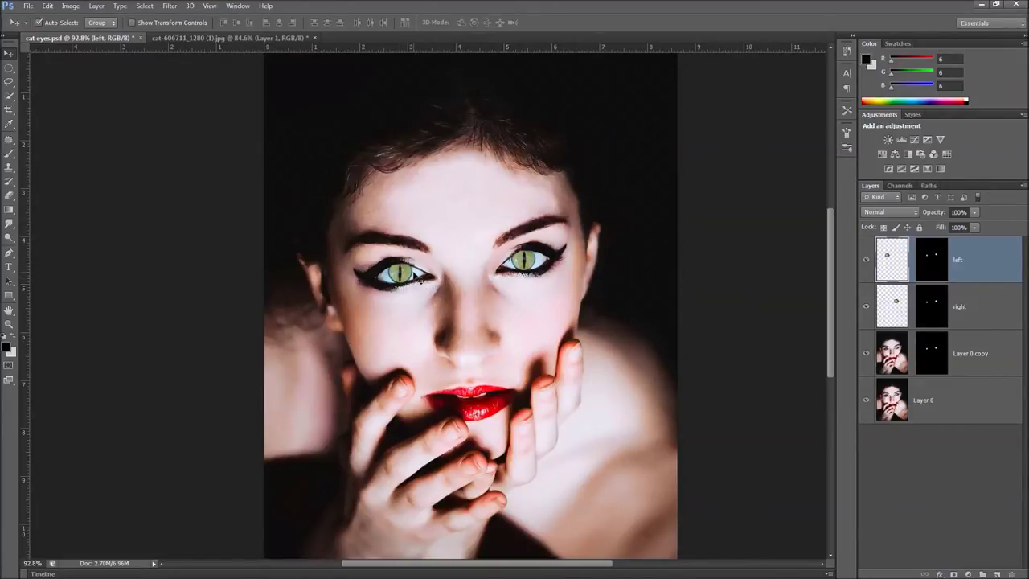
# Rotate the cat eye on the "left" layer by about -4.3°.
pyautogui.hotkey('ctrl', 't')
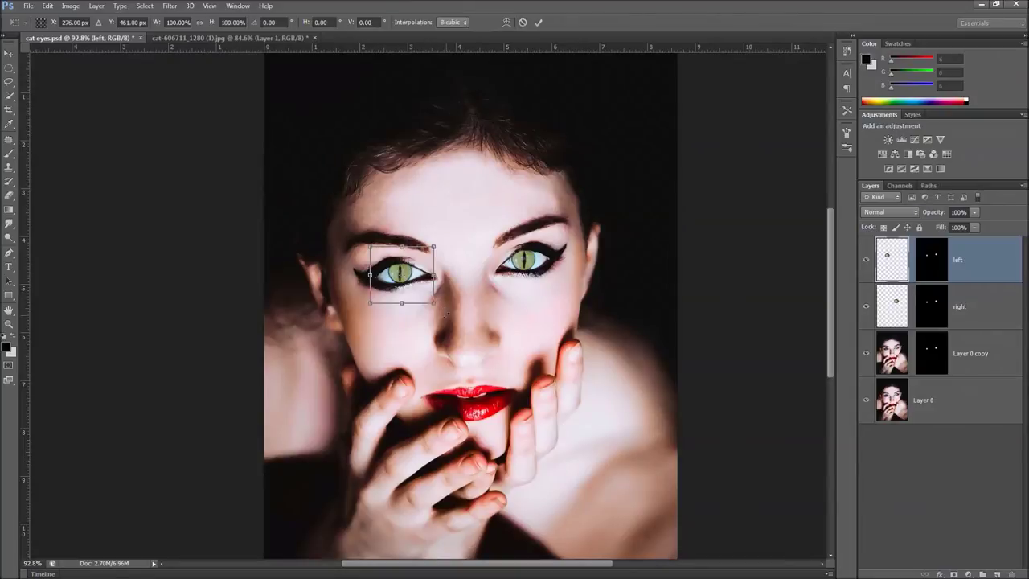
pyautogui.moveTo(446, 312); pyautogui.dragTo(448, 307)
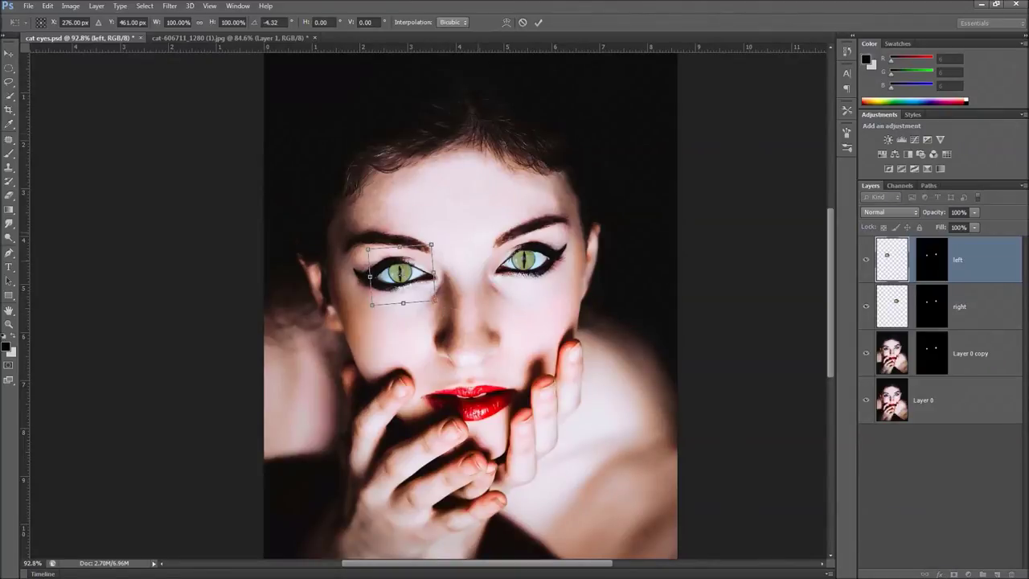
pyautogui.click(539, 23)
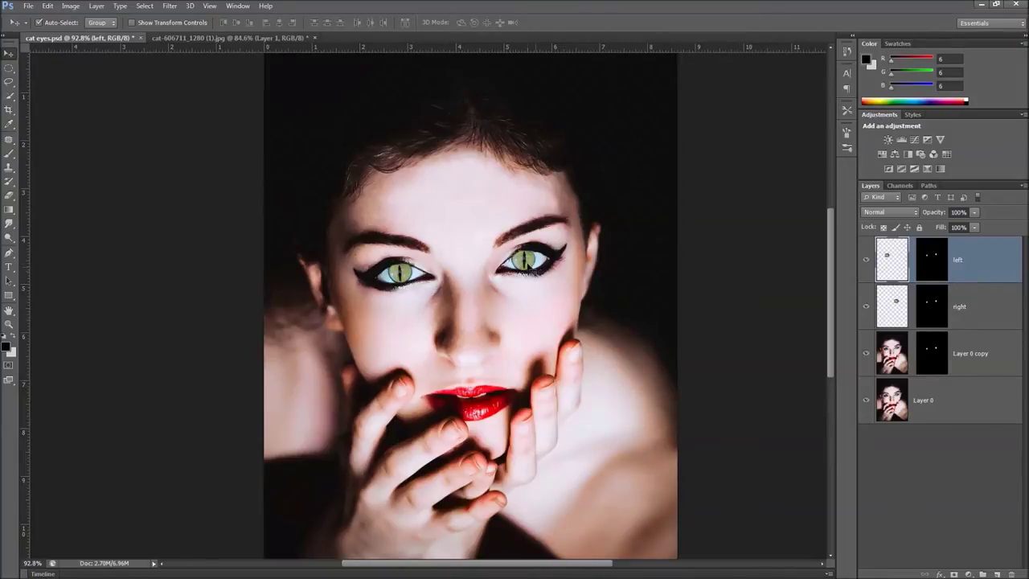
# Rotate the cat eye on the "right" layer by about -4.7°.
pyautogui.click(982, 311)
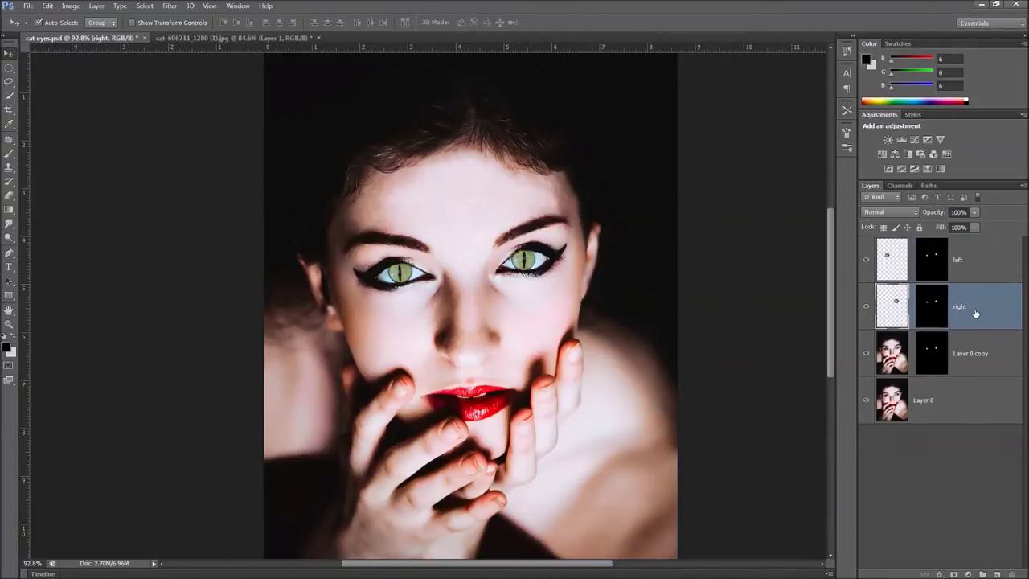
pyautogui.hotkey('ctrl', 't')
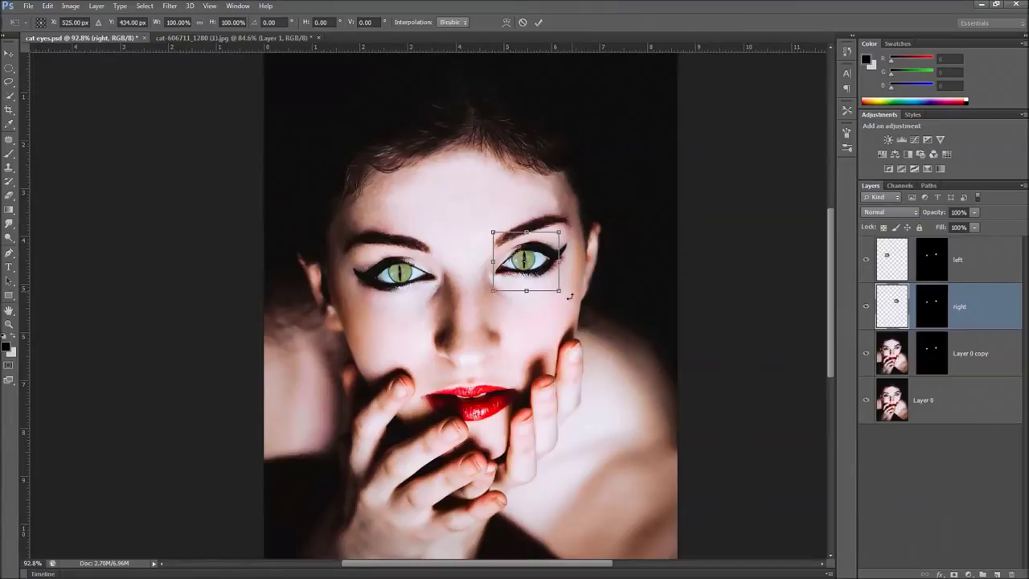
pyautogui.moveTo(567, 298); pyautogui.dragTo(565, 293)
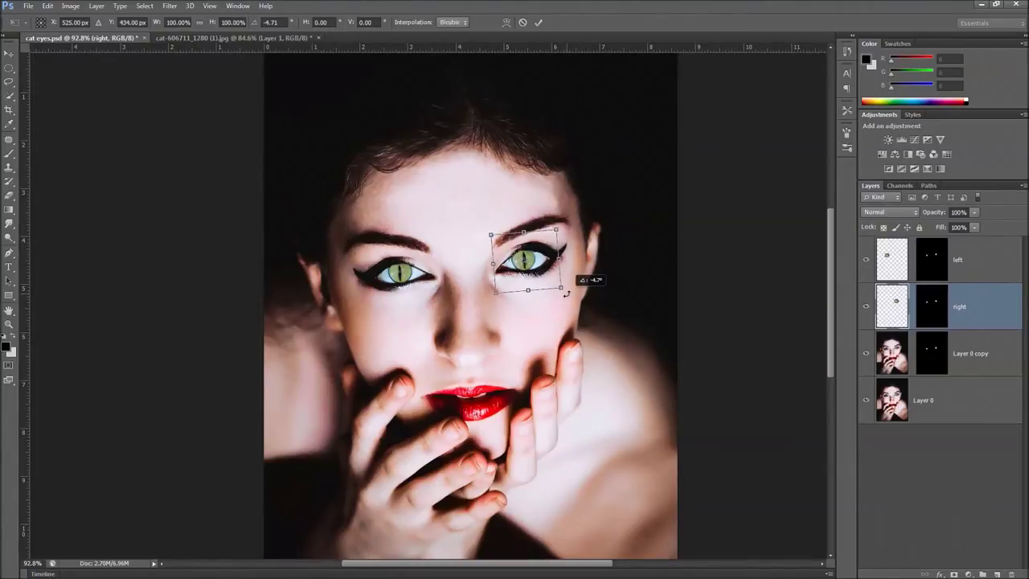
pyautogui.click(538, 23)
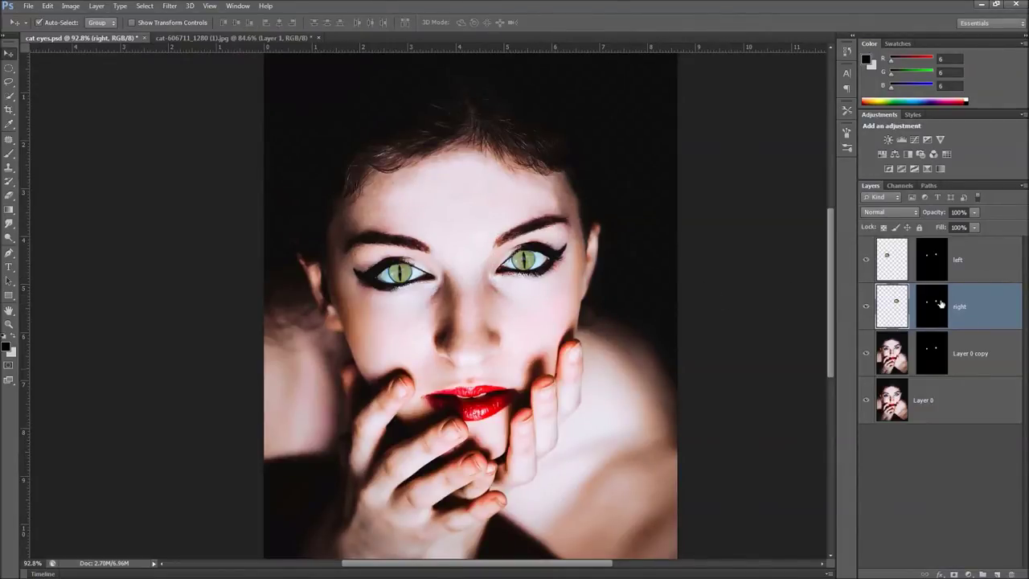
# Group the "left" and "right" layers, name the group "cat eyes", and expand it.
pyautogui.click(982, 257)
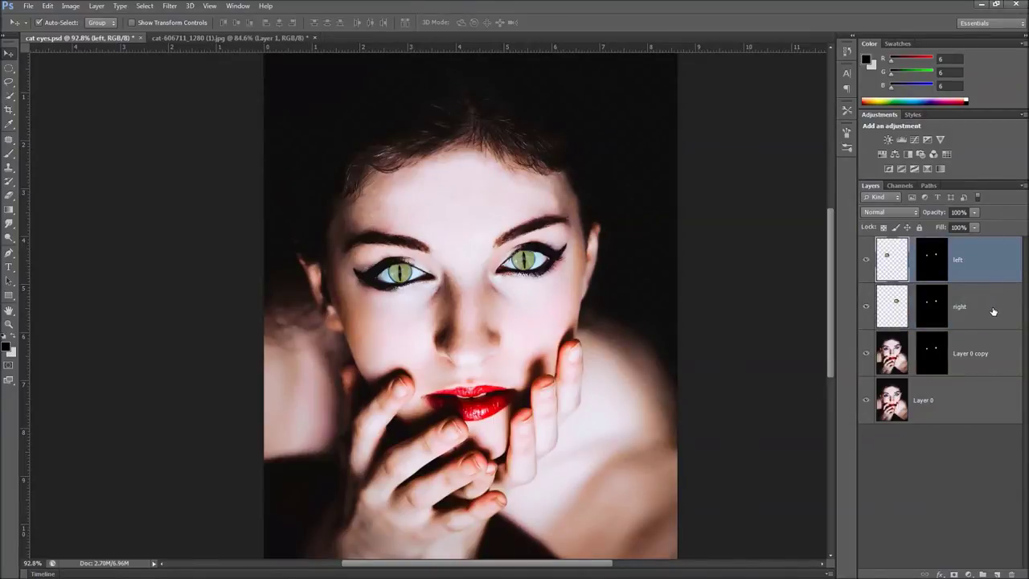
pyautogui.keyDown('shift'); pyautogui.click(986, 307); pyautogui.keyUp('shift')
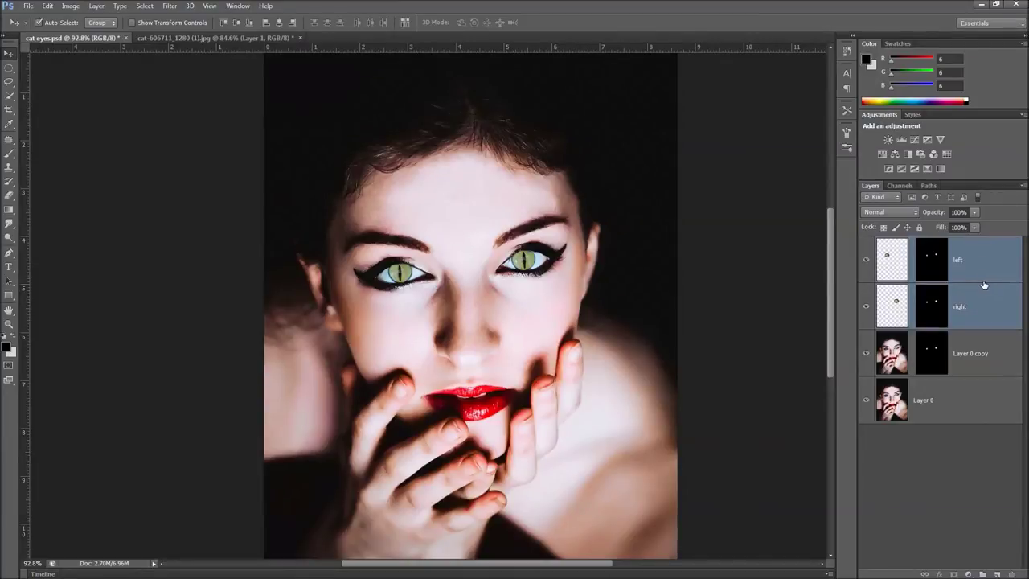
pyautogui.hotkey('ctrl', 'g')
pyautogui.doubleClick(904, 242)
pyautogui.write('ca')
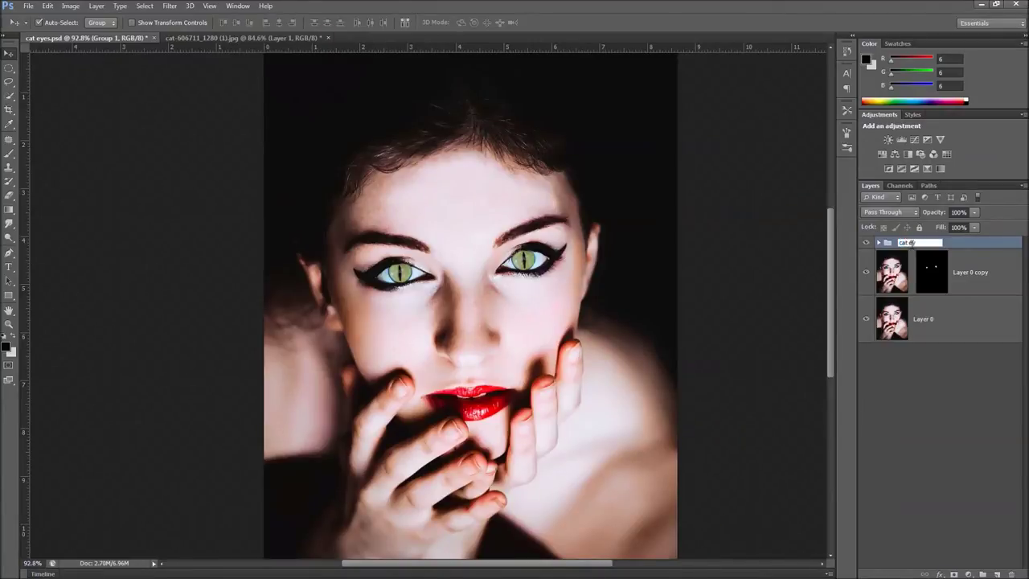
pyautogui.write('t eyes')
pyautogui.press('Return')
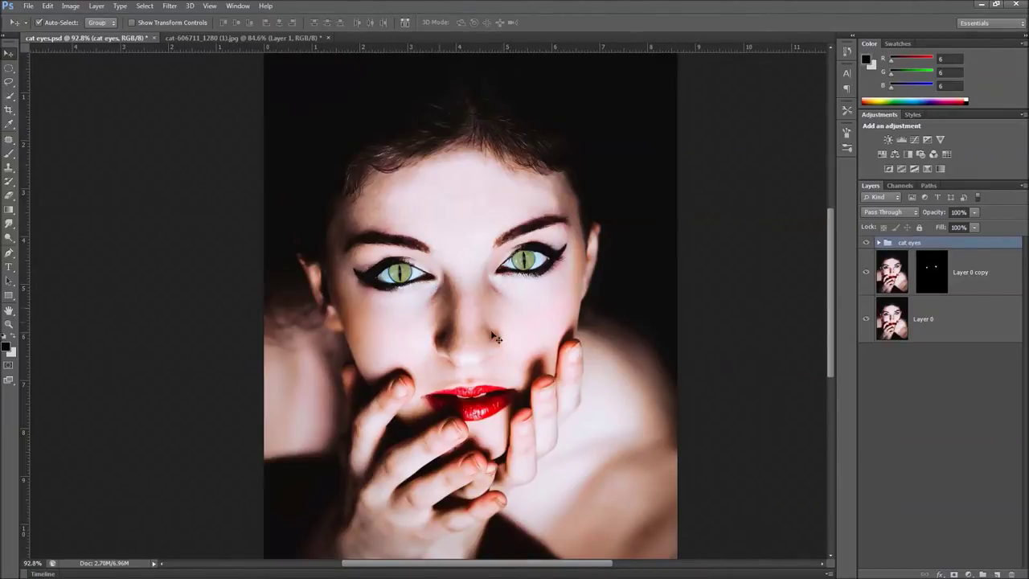
pyautogui.click(878, 243)
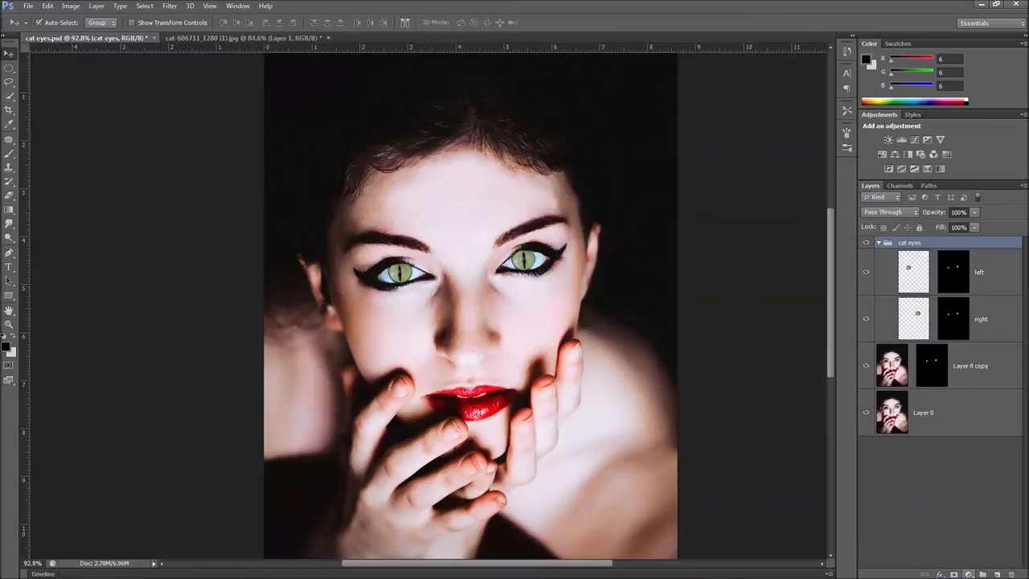
# Add a Hue/Saturation adjustment layer inside the "cat eyes" group and set its hue to +26.
pyautogui.click(968, 573)
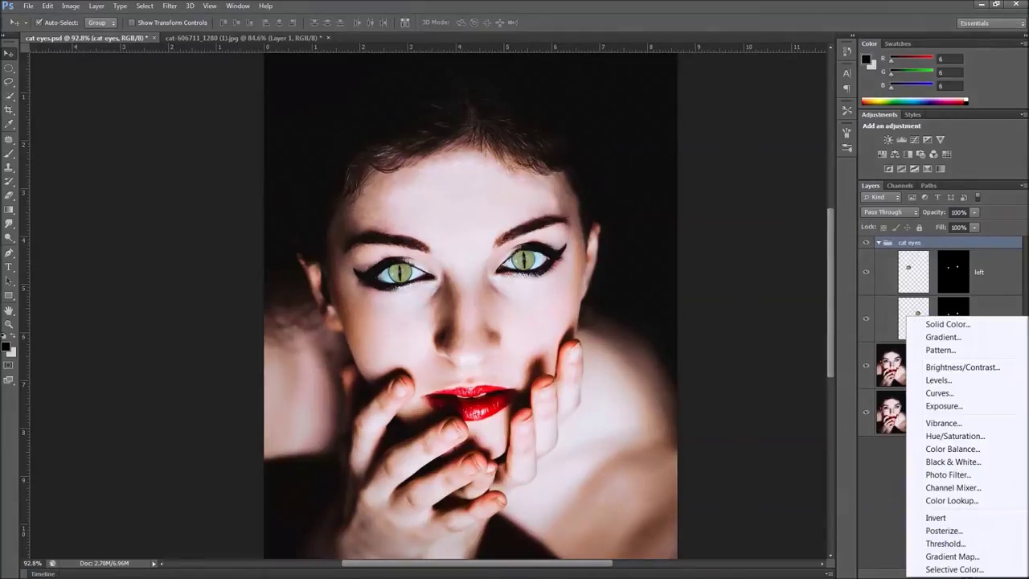
pyautogui.click(954, 435)
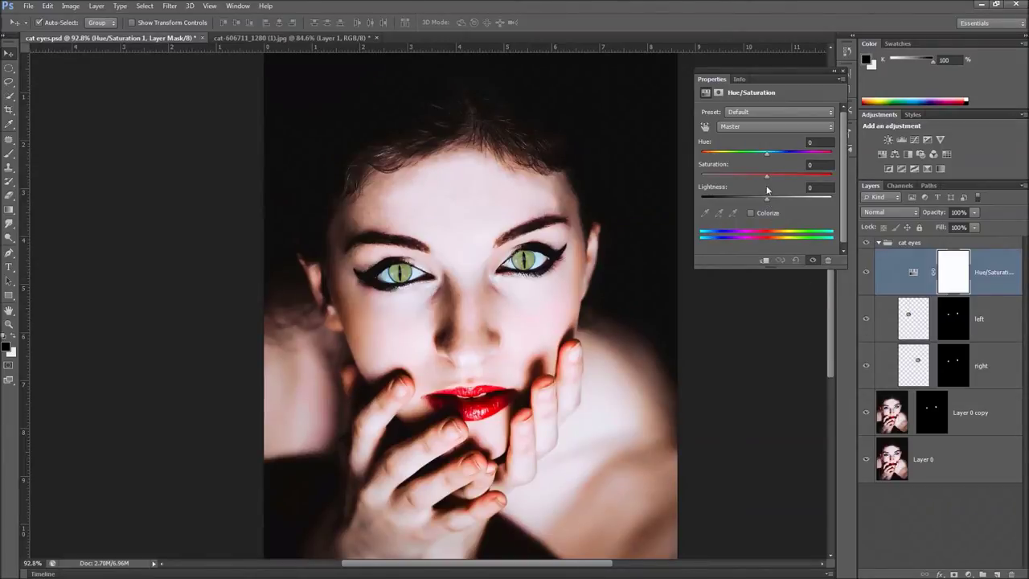
pyautogui.moveTo(767, 154); pyautogui.dragTo(785, 170)
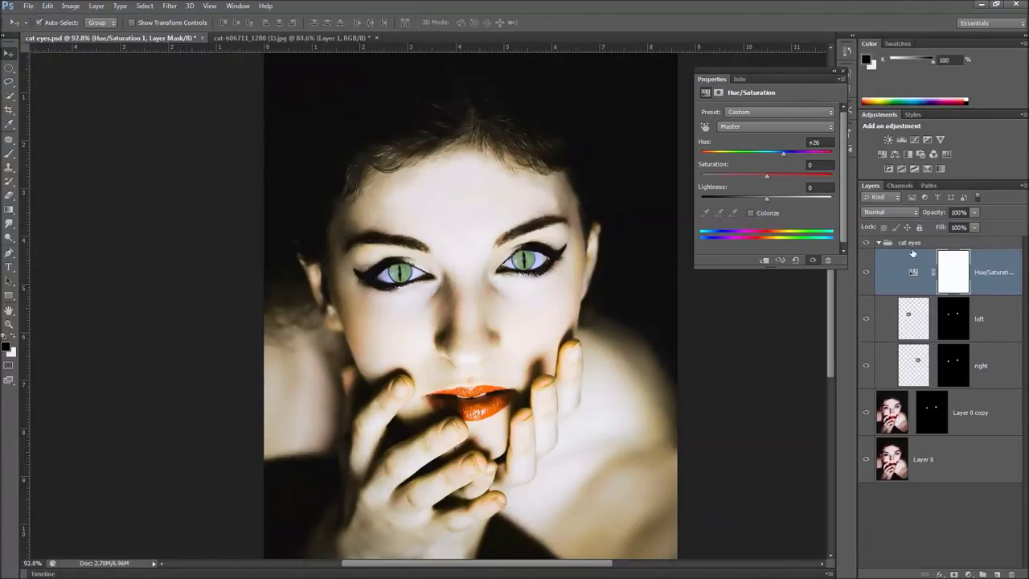
# Move the Hue/Saturation adjustment above the "cat eyes" group and clip it to the group.
pyautogui.moveTo(993, 264); pyautogui.dragTo(988, 233)
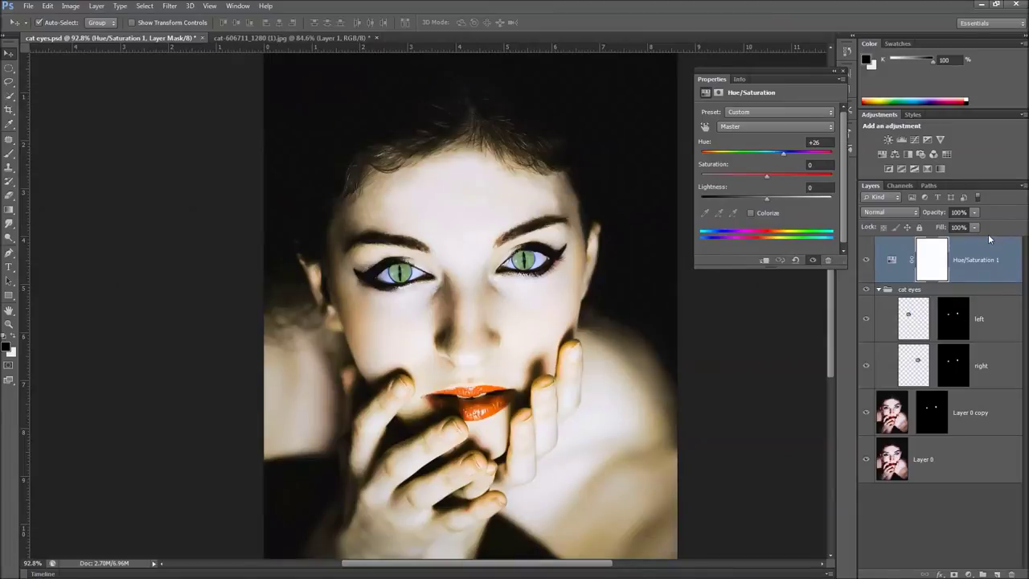
pyautogui.keyDown('alt'); pyautogui.click(985, 281); pyautogui.keyUp('alt')
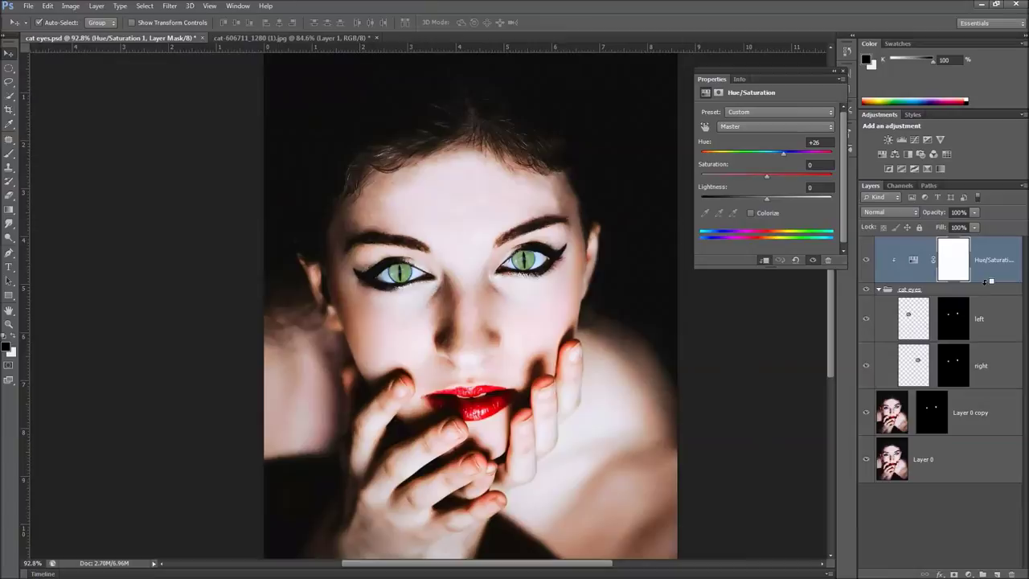
pyautogui.click(879, 290)
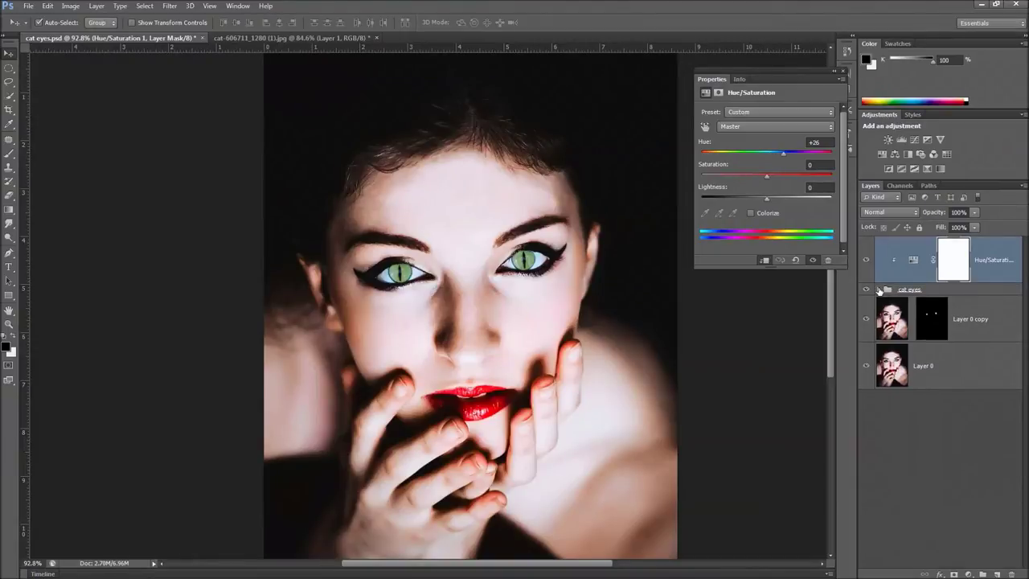
pyautogui.click(879, 290)
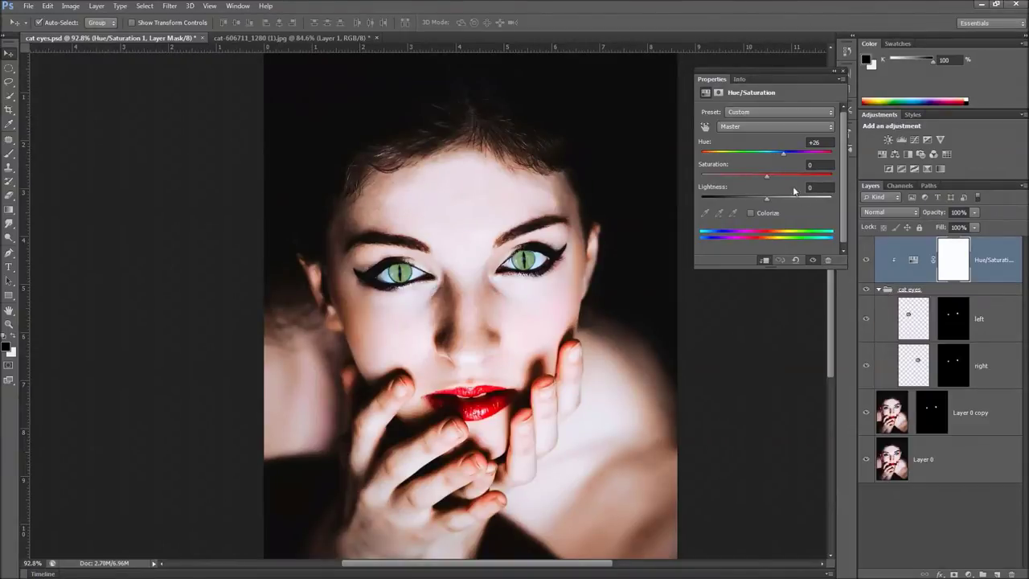
# Set the clipped Hue/Saturation adjustment's hue to -25 and saturation to +60, turning the cat eyes golden yellow.
pyautogui.moveTo(782, 153); pyautogui.dragTo(758, 156)
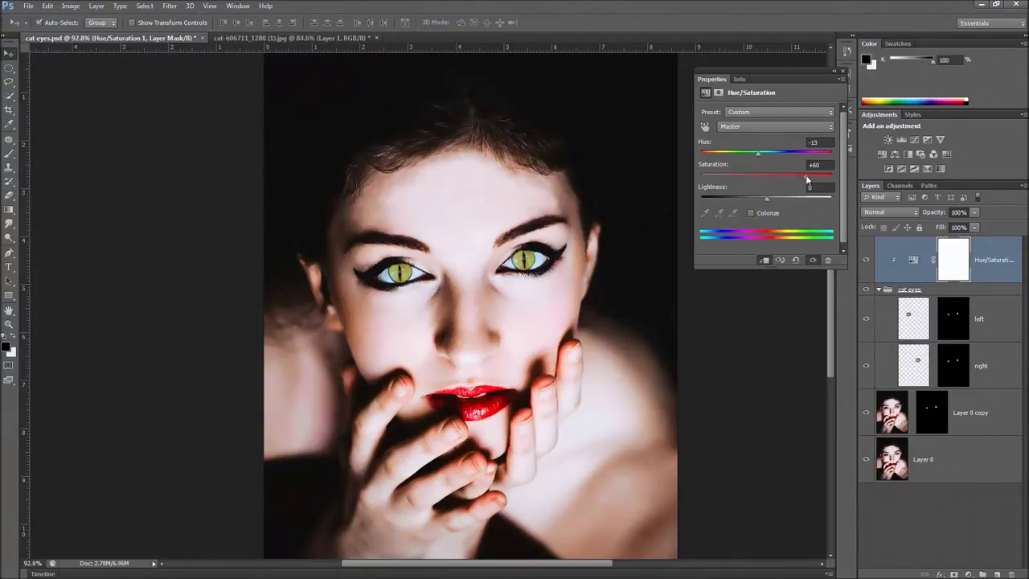
pyautogui.moveTo(758, 153); pyautogui.dragTo(751, 157)
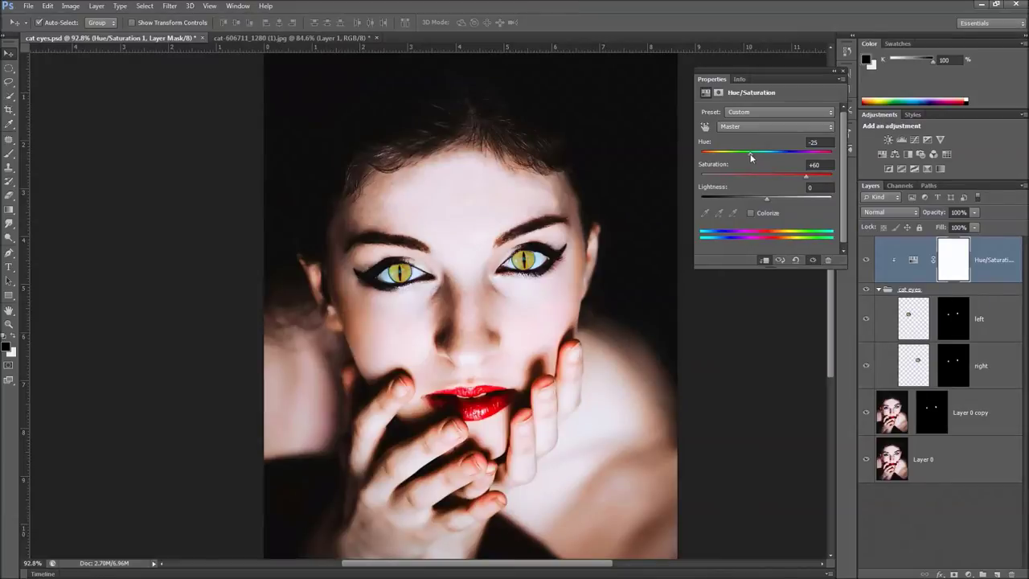
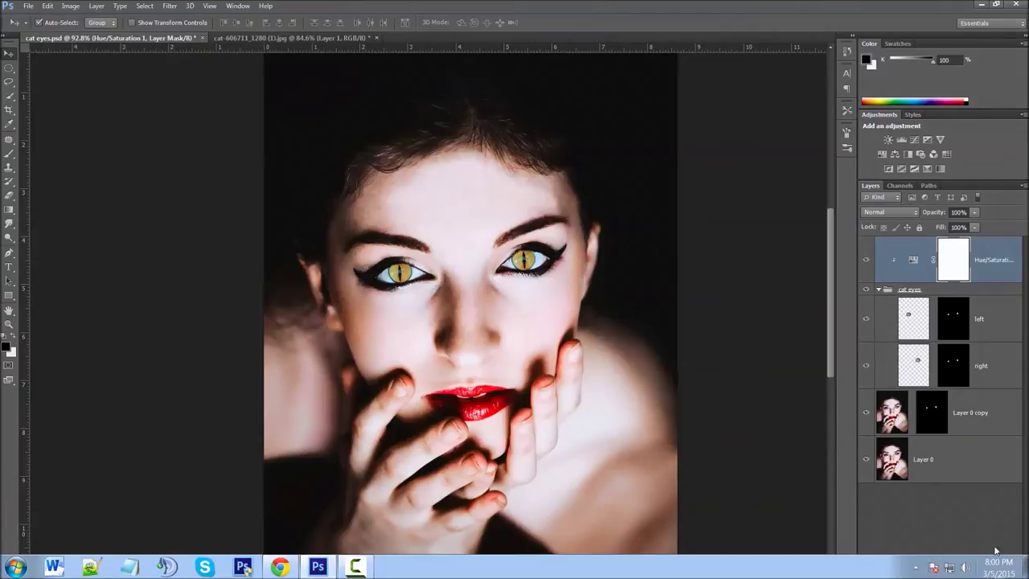
# Create a new layer above the Hue/Saturation adjustment, clip it to the "cat eyes" group and fill it with 50% Gray.
pyautogui.click(995, 573)
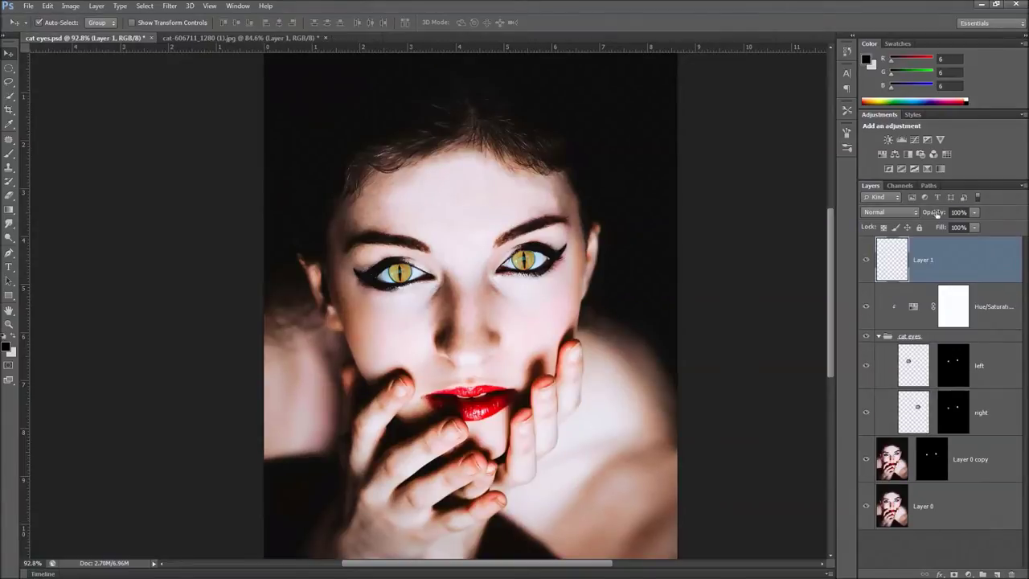
pyautogui.keyDown('alt'); pyautogui.click(920, 281); pyautogui.keyUp('alt')
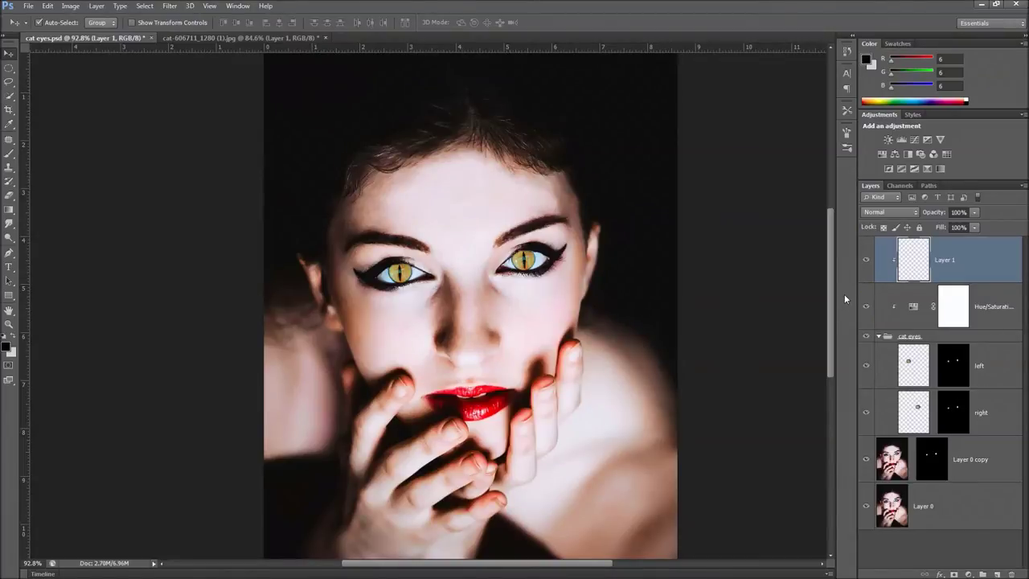
pyautogui.hotkey('shift', 'F5')
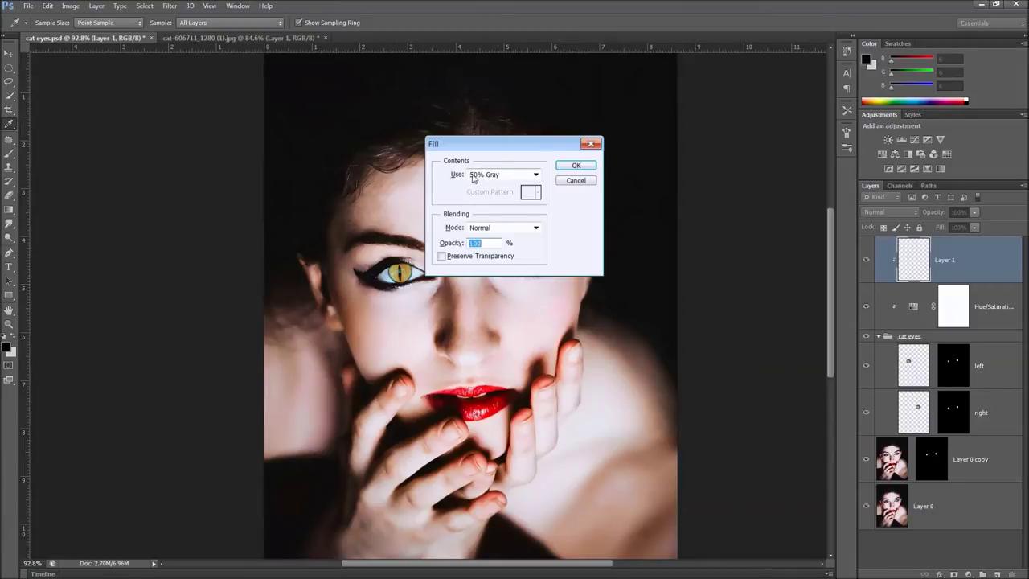
pyautogui.click(565, 166)
pyautogui.press('v')
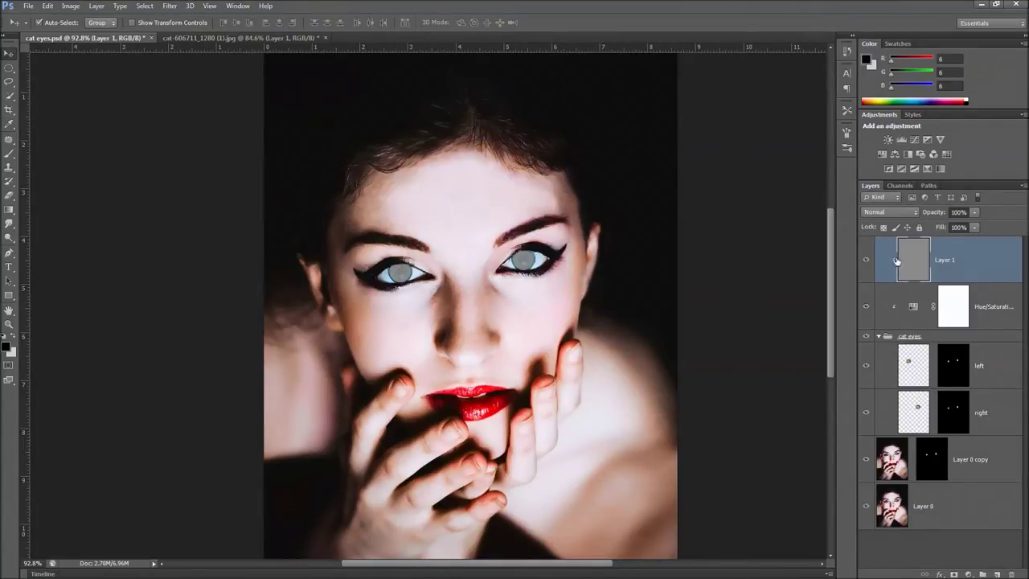
# Set the gray layer's blend mode to Overlay.
pyautogui.click(881, 213)
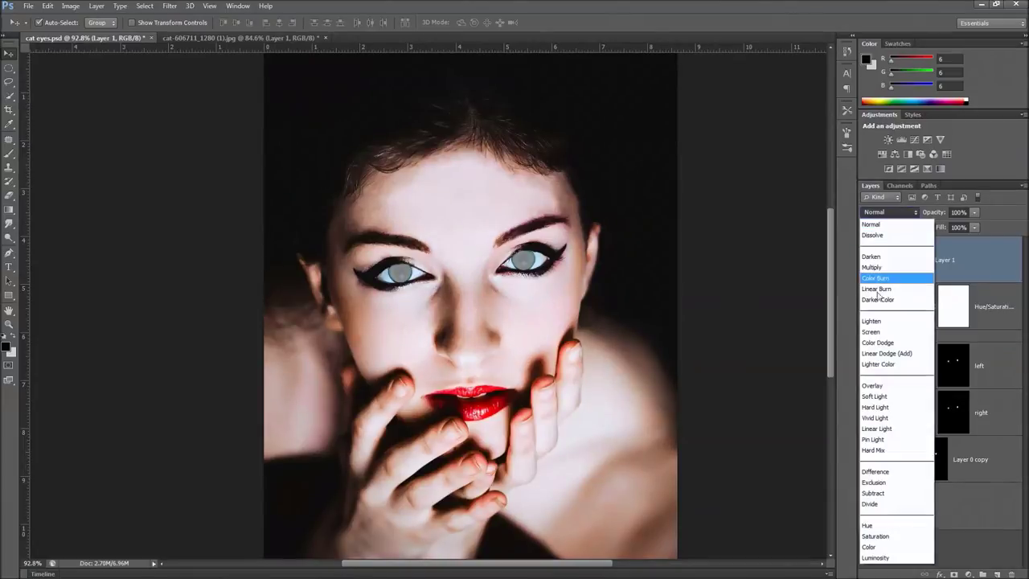
pyautogui.click(882, 385)
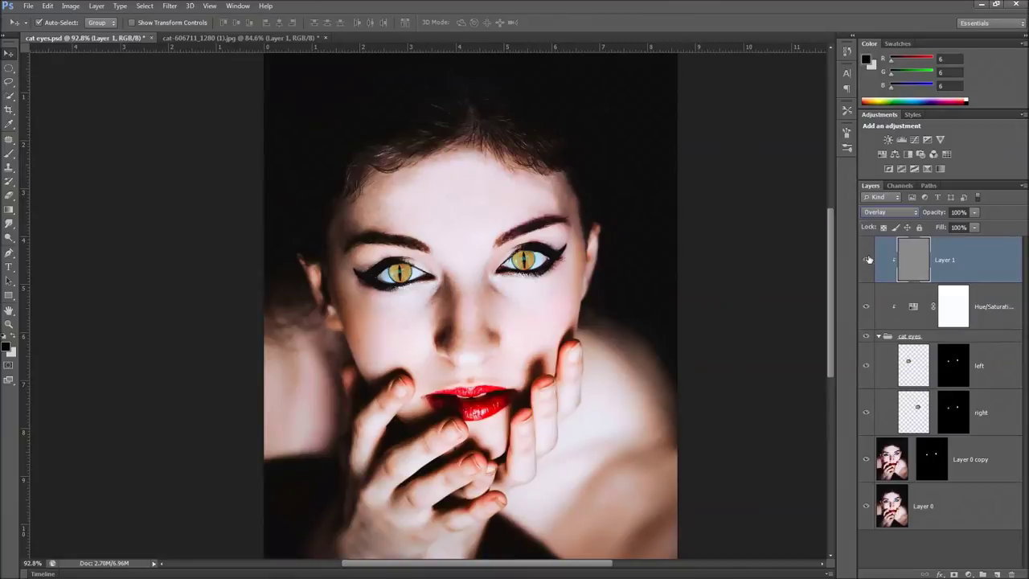
pyautogui.hotkey('alt', 'shift', 'a')
pyautogui.hotkey('alt', 'shift', 'o')
pyautogui.click(763, 241)
# Lighten both irises on the gray layer with the Dodge tool, using the Midtones range at 21% exposure.
pyautogui.hotkey('ctrl', '+')
pyautogui.click(883, 257)
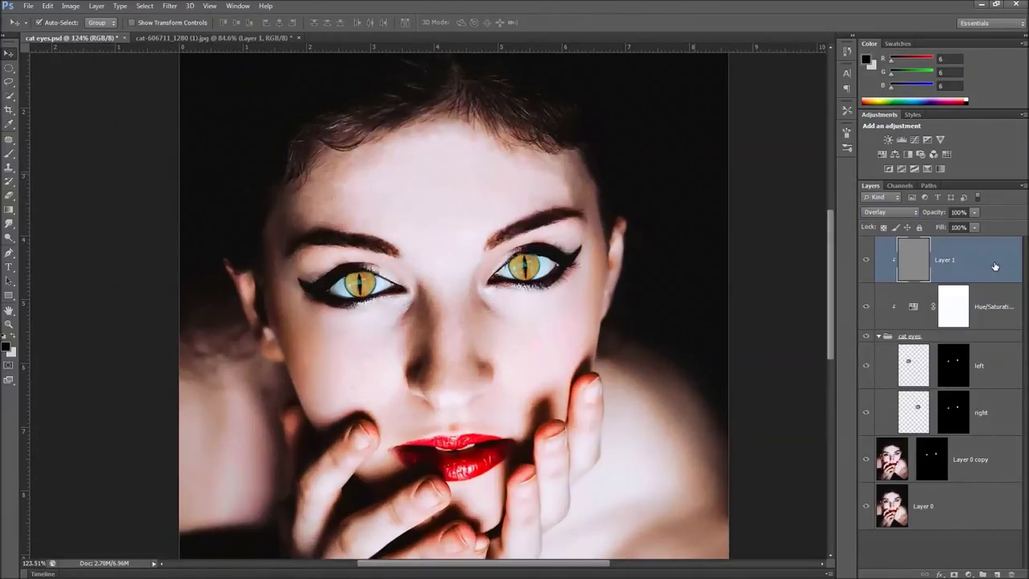
pyautogui.scroll(2, 403, 316)
pyautogui.scroll(-1, 365, 302)
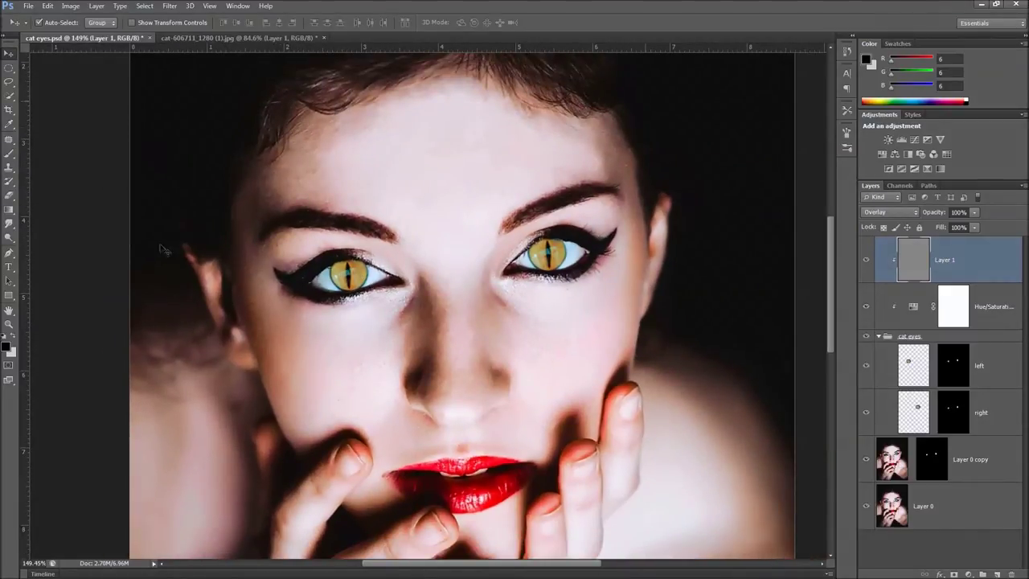
pyautogui.click(11, 239)
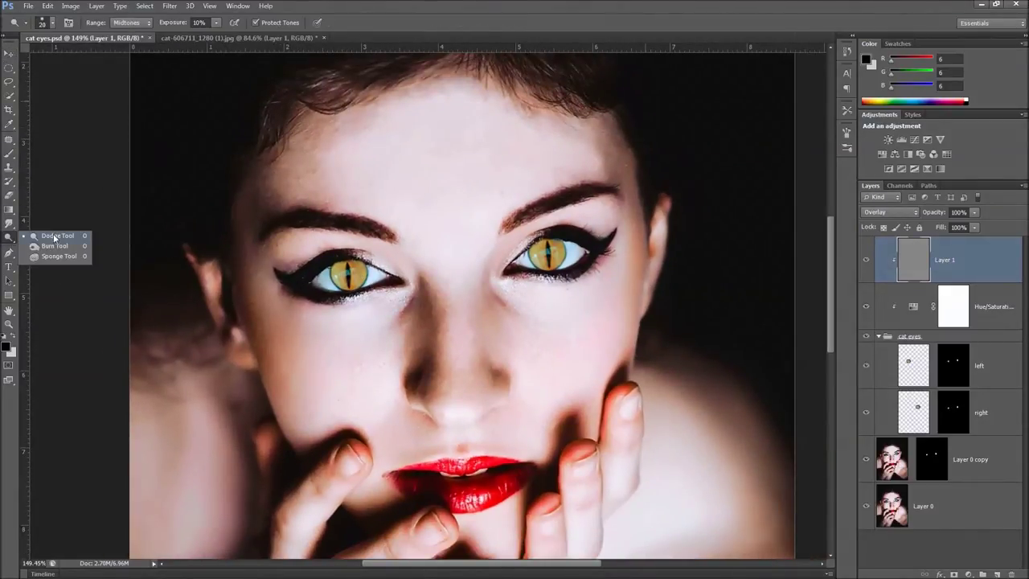
pyautogui.click(53, 237)
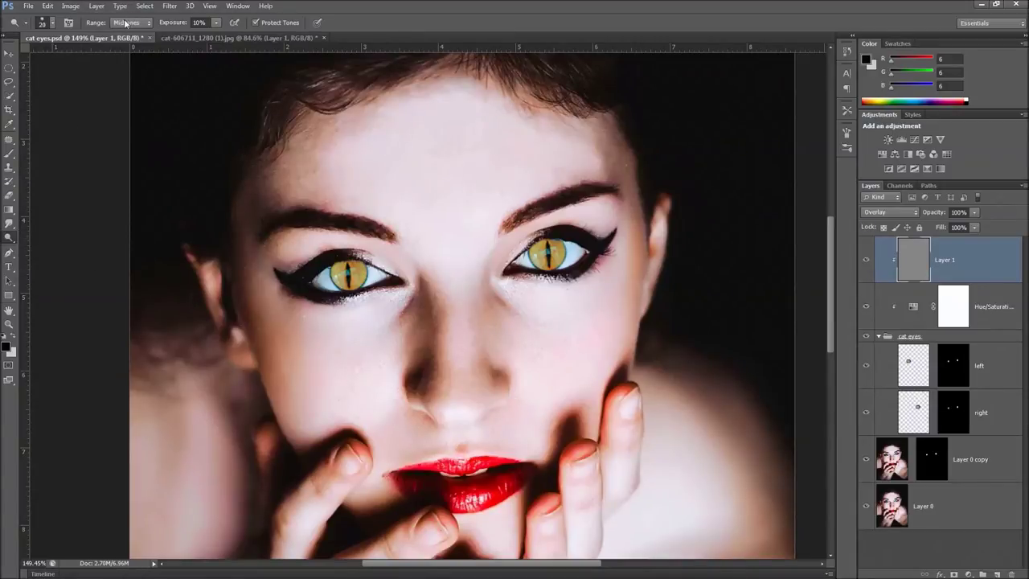
pyautogui.moveTo(184, 23); pyautogui.dragTo(186, 23)
pyautogui.moveTo(340, 267)
pyautogui.mouseDown()
pyautogui.moveTo(347, 294)
pyautogui.moveTo(350, 268)
pyautogui.mouseUp()
pyautogui.moveTo(528, 252)
pyautogui.mouseDown()
pyautogui.moveTo(536, 247)
pyautogui.moveTo(540, 262)
pyautogui.moveTo(558, 248)
pyautogui.mouseUp()
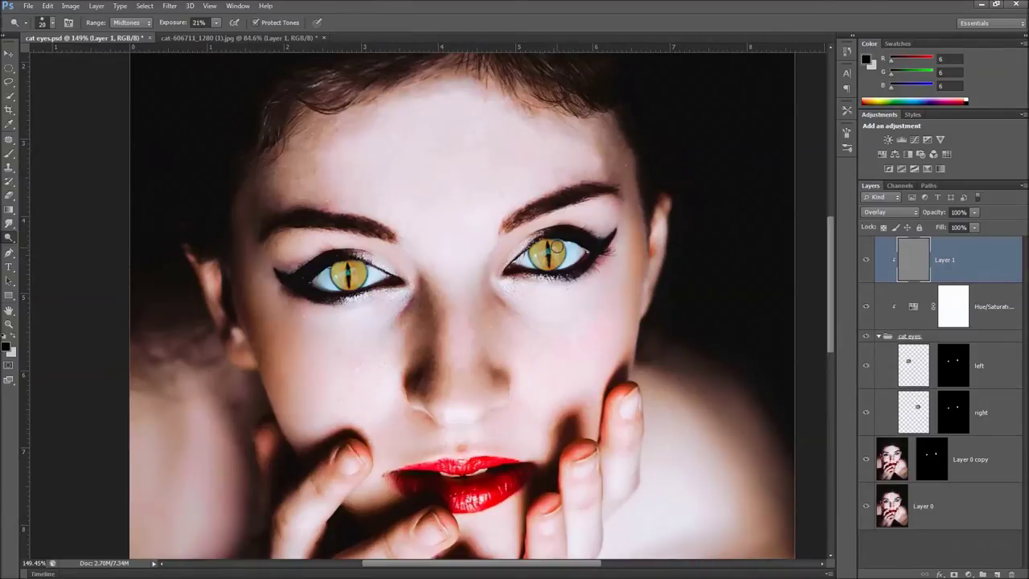
# Switch the Dodge range to Highlights and brighten both irises further on the gray layer.
pyautogui.click(132, 25)
pyautogui.click(127, 51)
pyautogui.moveTo(339, 277)
pyautogui.mouseDown()
pyautogui.moveTo(355, 283)
pyautogui.moveTo(360, 266)
pyautogui.mouseUp()
pyautogui.moveTo(526, 249)
pyautogui.mouseDown()
pyautogui.moveTo(548, 259)
pyautogui.moveTo(553, 250)
pyautogui.mouseUp()
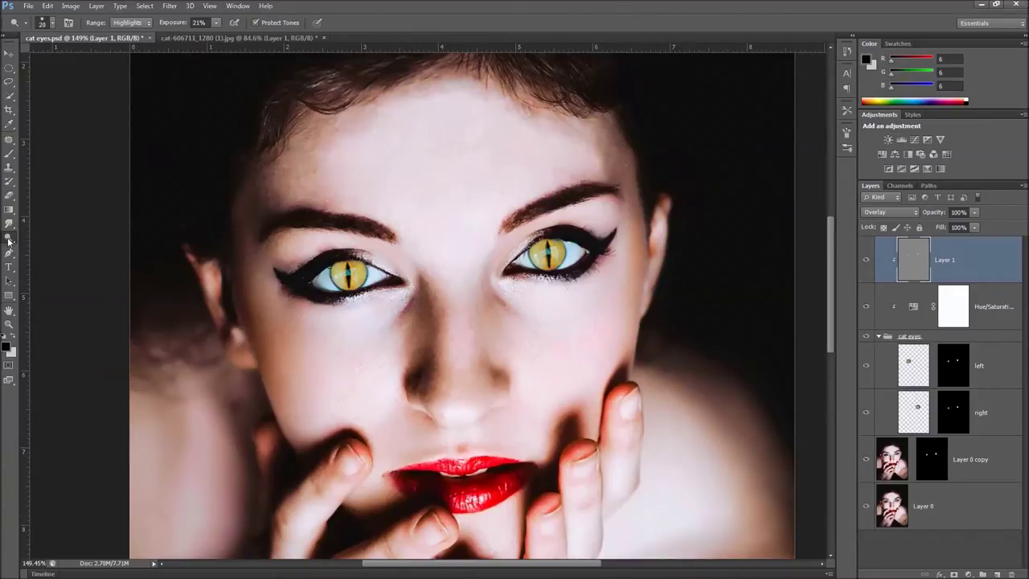
# Darken the iris edges of both eyes on the gray layer with the Burn tool, using the Midtones range at 21% exposure.
pyautogui.rightClick(9, 239)
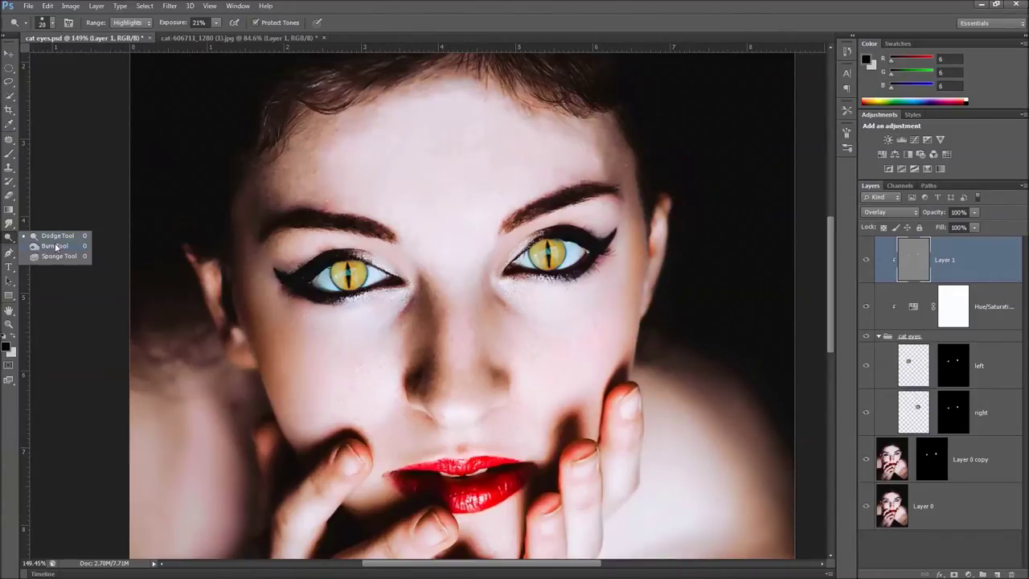
pyautogui.click(48, 246)
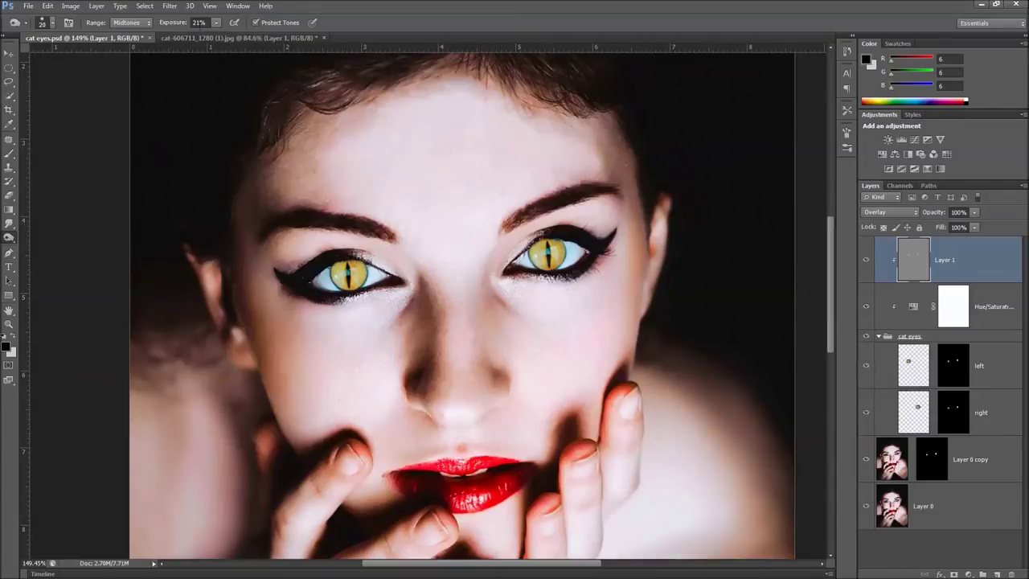
pyautogui.scroll(2, 346, 272)
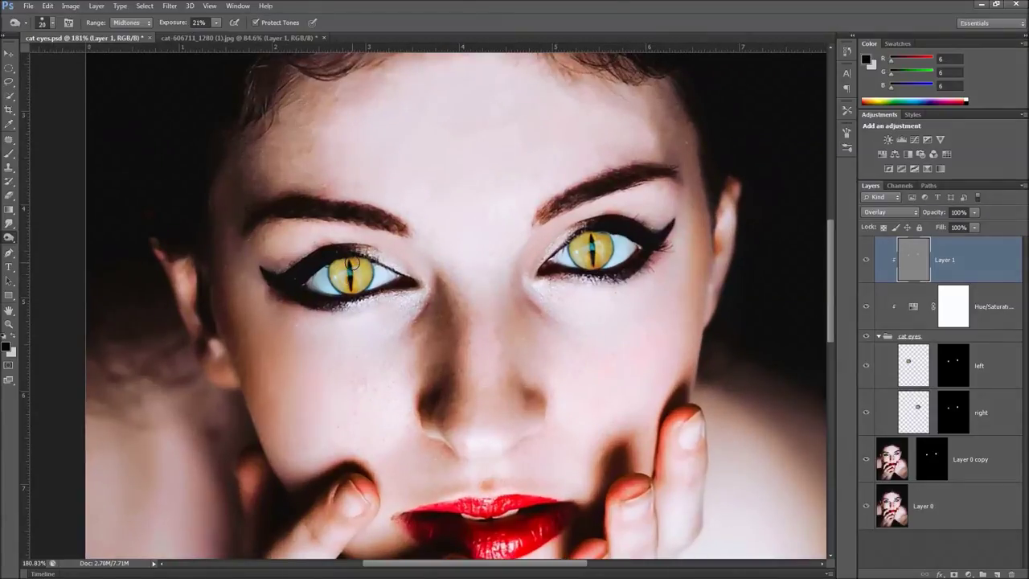
pyautogui.moveTo(351, 264)
pyautogui.mouseDown()
pyautogui.moveTo(353, 259)
pyautogui.moveTo(350, 286)
pyautogui.moveTo(364, 284)
pyautogui.moveTo(370, 260)
pyautogui.moveTo(378, 273)
pyautogui.moveTo(367, 284)
pyautogui.moveTo(339, 287)
pyautogui.moveTo(336, 266)
pyautogui.moveTo(336, 282)
pyautogui.moveTo(352, 286)
pyautogui.moveTo(365, 269)
pyautogui.moveTo(334, 264)
pyautogui.mouseUp()
pyautogui.moveTo(601, 237)
pyautogui.mouseDown()
pyautogui.moveTo(589, 238)
pyautogui.moveTo(605, 261)
pyautogui.moveTo(605, 237)
pyautogui.moveTo(609, 247)
pyautogui.moveTo(583, 260)
pyautogui.moveTo(567, 252)
pyautogui.moveTo(573, 241)
pyautogui.moveTo(573, 258)
pyautogui.moveTo(587, 249)
pyautogui.moveTo(587, 262)
pyautogui.moveTo(606, 238)
pyautogui.mouseUp()
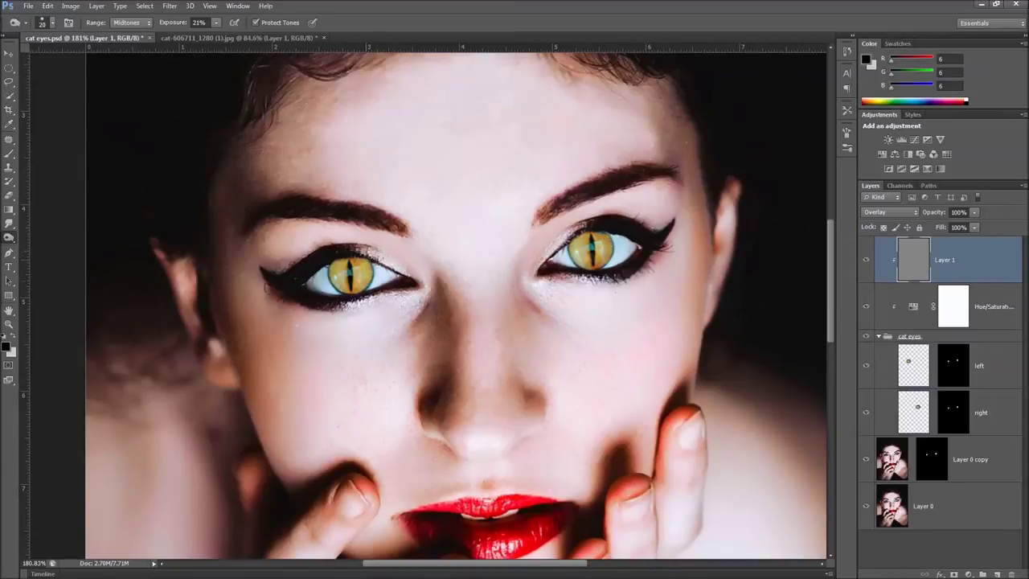
pyautogui.moveTo(346, 261); pyautogui.dragTo(340, 281)
pyautogui.scroll(-4, 541, 306)
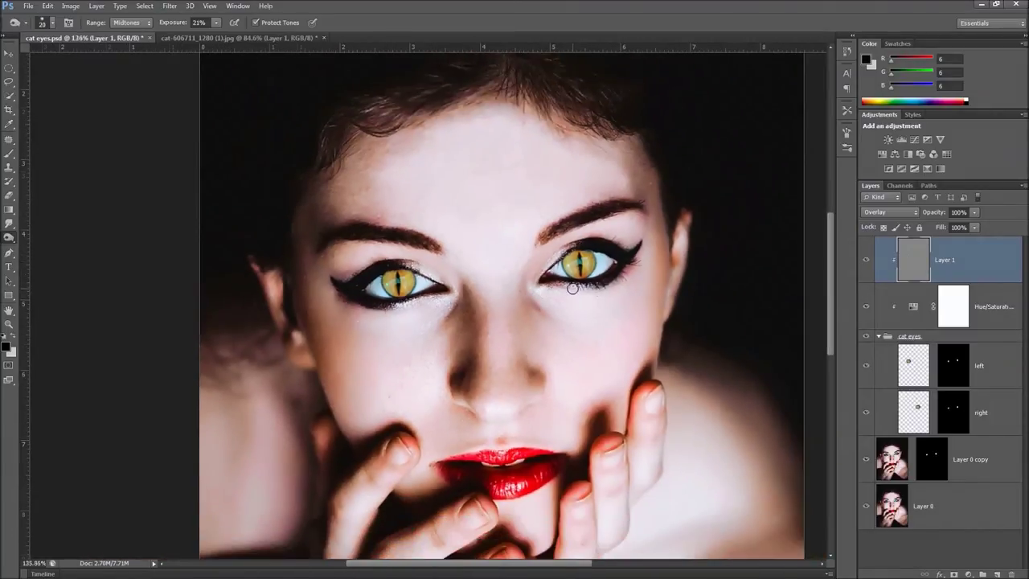
pyautogui.scroll(2, 576, 287)
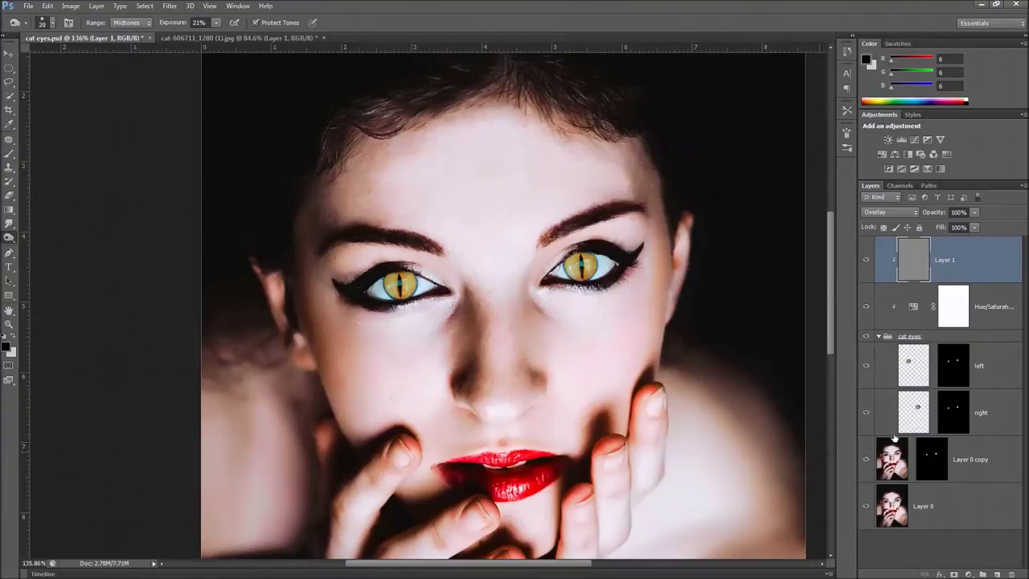
# Toggle the "left" layer's visibility off and on to check which eye it holds.
pyautogui.click(1003, 371)
pyautogui.click(1001, 426)
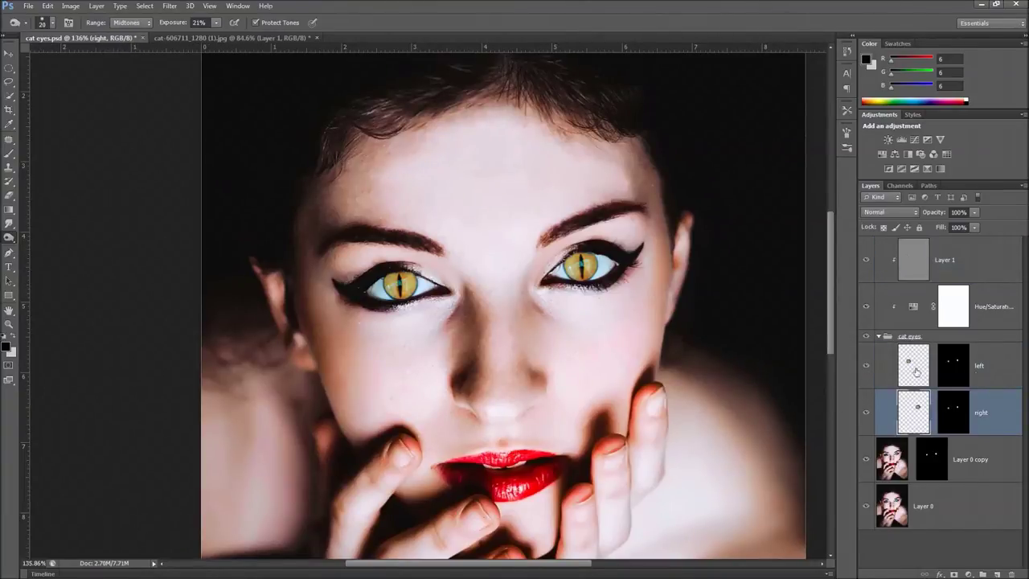
pyautogui.click(866, 366)
pyautogui.click(865, 365)
pyautogui.click(866, 365)
pyautogui.click(865, 366)
# Open the layer style settings of the "left" layer and enable an Inner Shadow effect.
pyautogui.click(1010, 370)
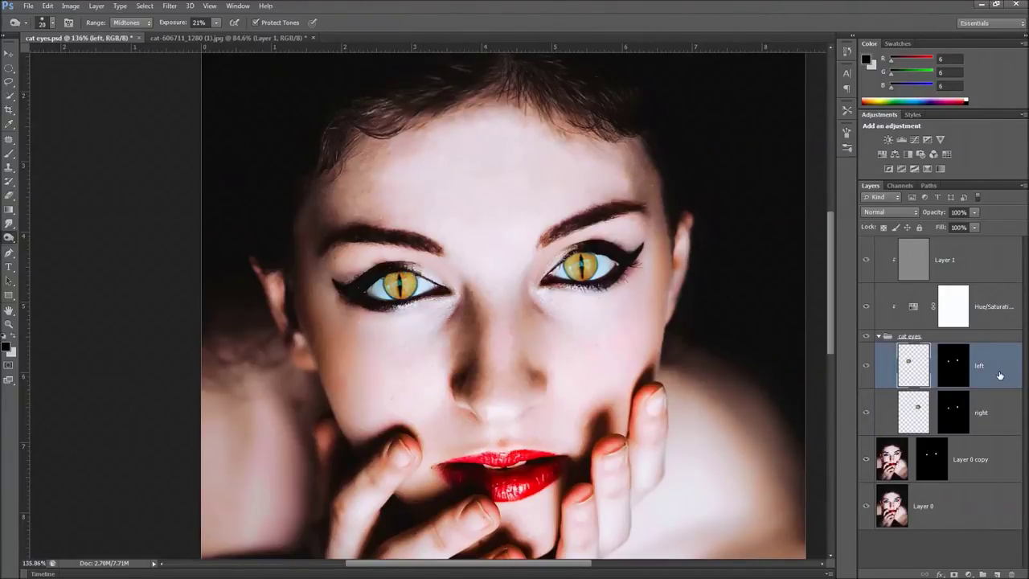
pyautogui.doubleClick(996, 375)
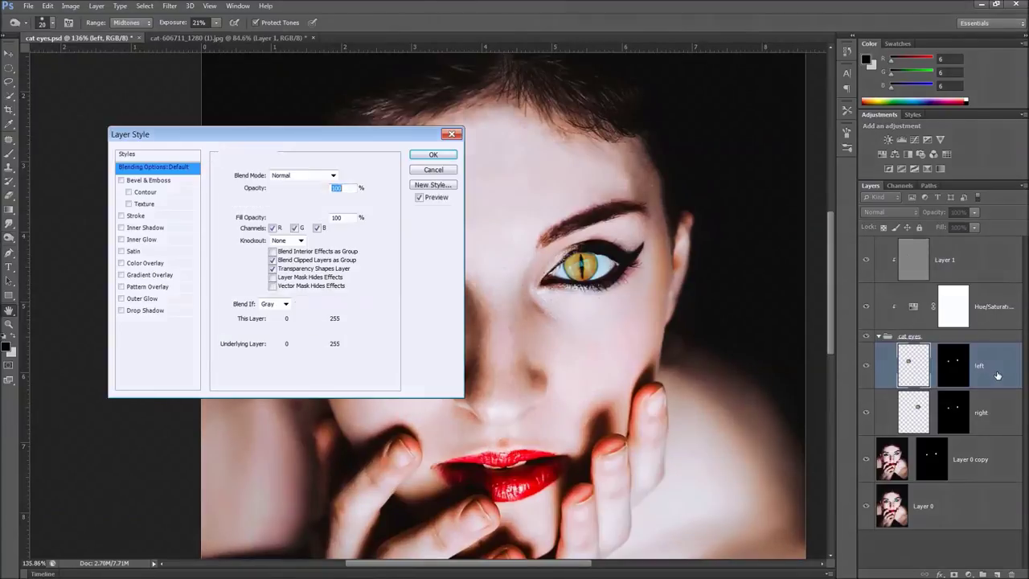
pyautogui.moveTo(267, 134); pyautogui.dragTo(607, 146)
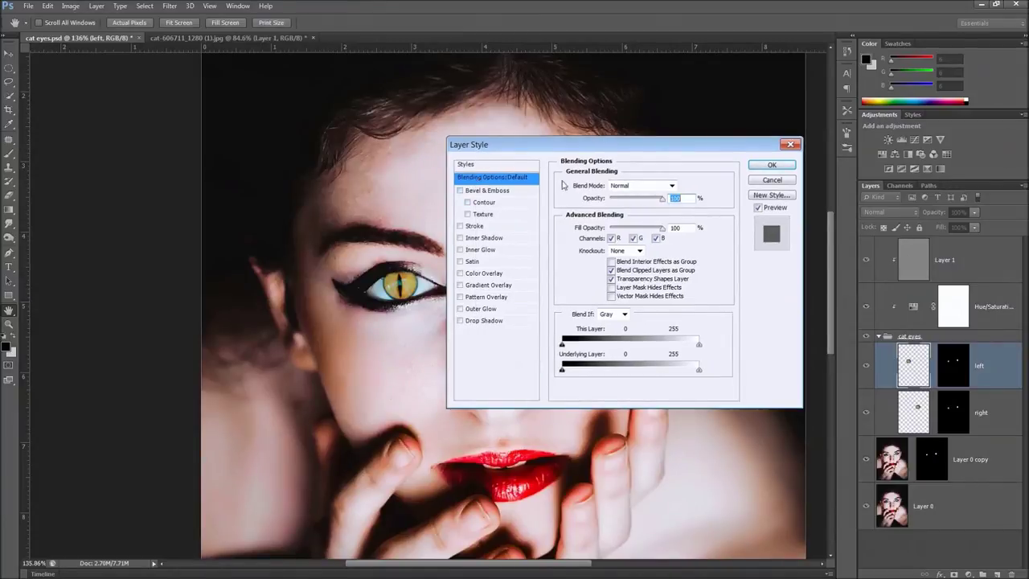
pyautogui.click(476, 239)
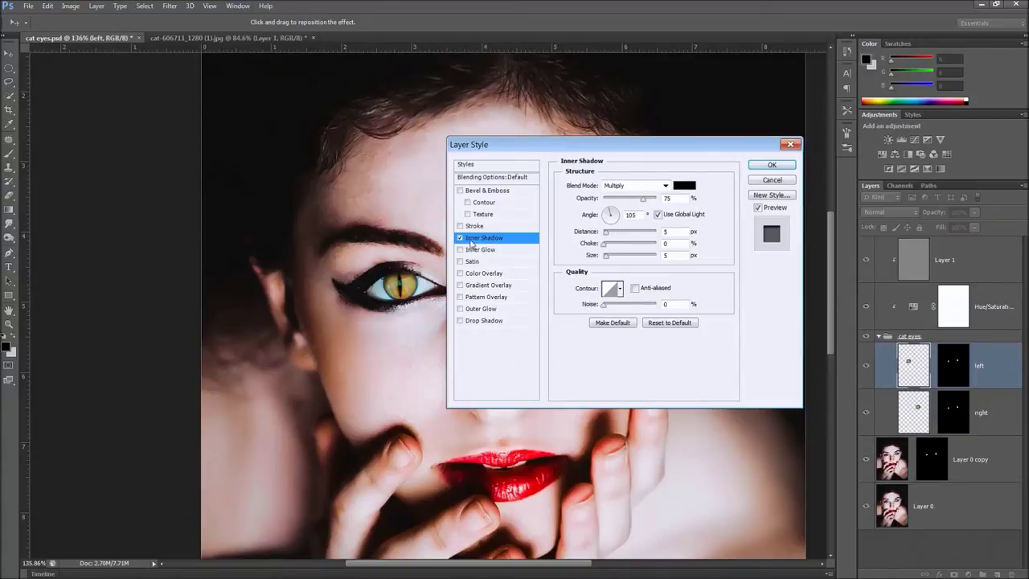
# Turn off global light for the "left" layer's inner shadow, set its angle to 88°, and fine-tune its distance and size.
pyautogui.click(657, 214)
pyautogui.moveTo(607, 235); pyautogui.dragTo(608, 233)
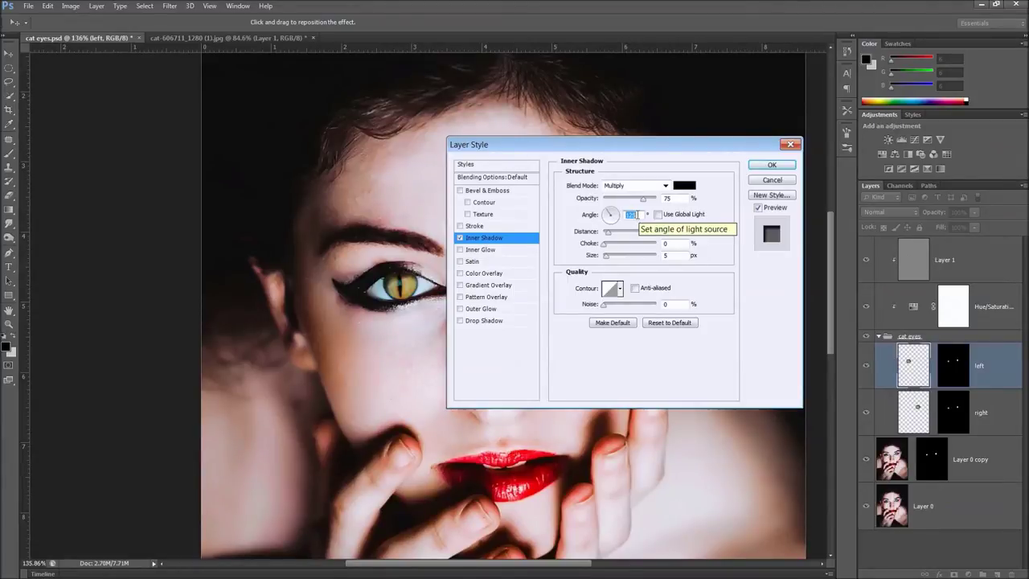
pyautogui.doubleClick(630, 214)
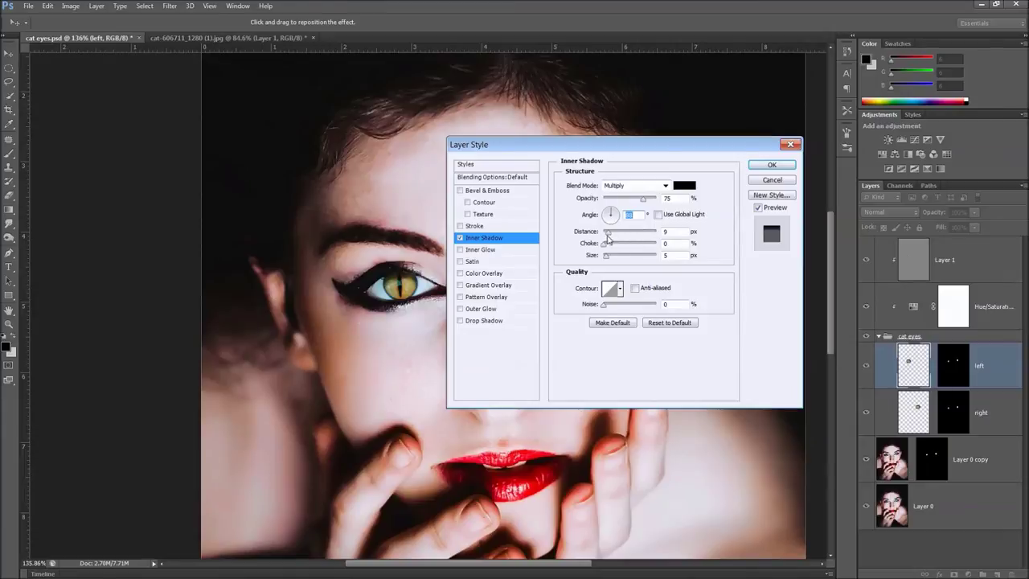
pyautogui.click(667, 232)
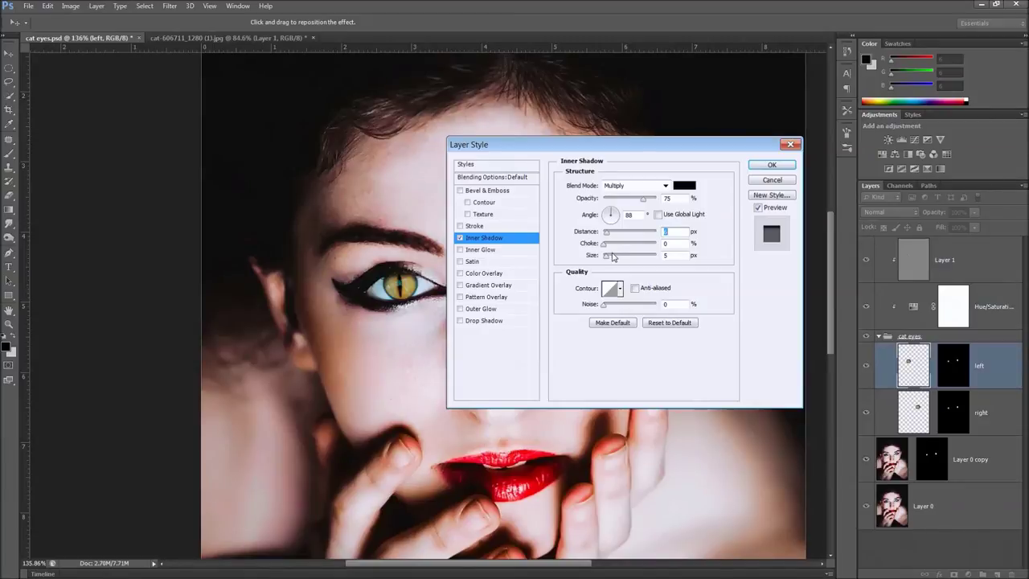
pyautogui.click(672, 255)
# Add a black Inner Glow to the "left" layer with Normal blend mode and a size of 2 px, and apply the layer style.
pyautogui.click(480, 250)
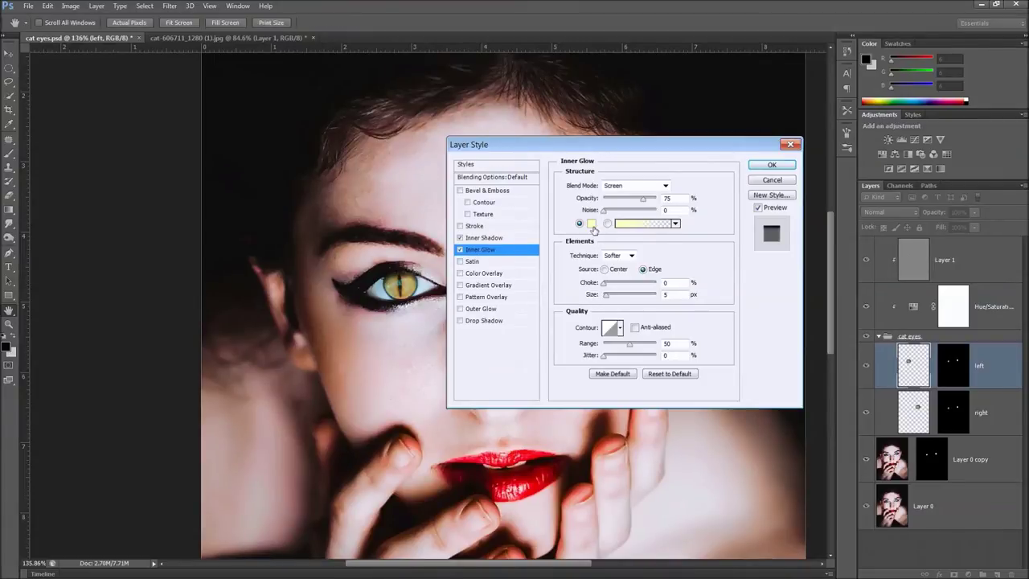
pyautogui.click(591, 224)
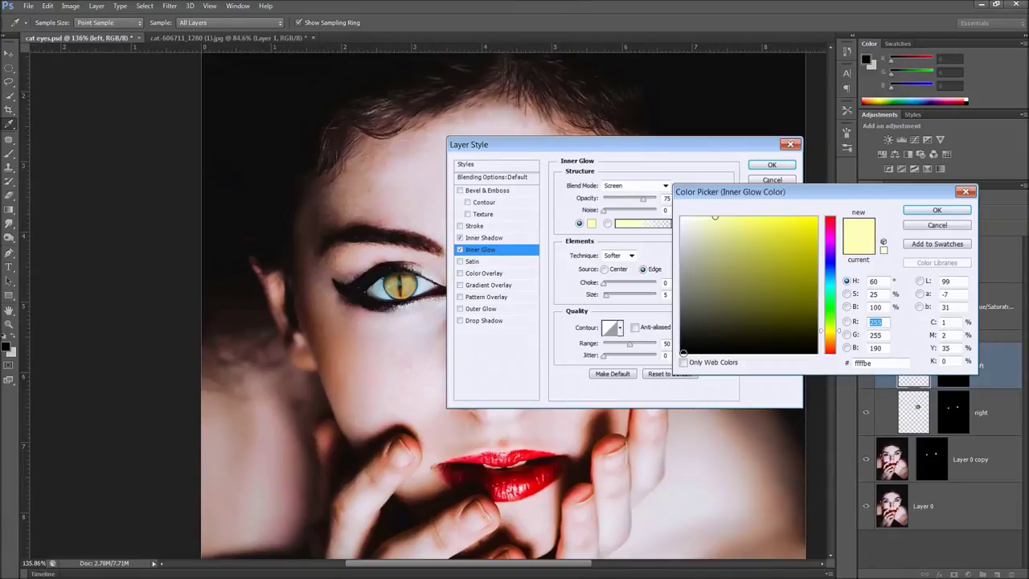
pyautogui.click(934, 211)
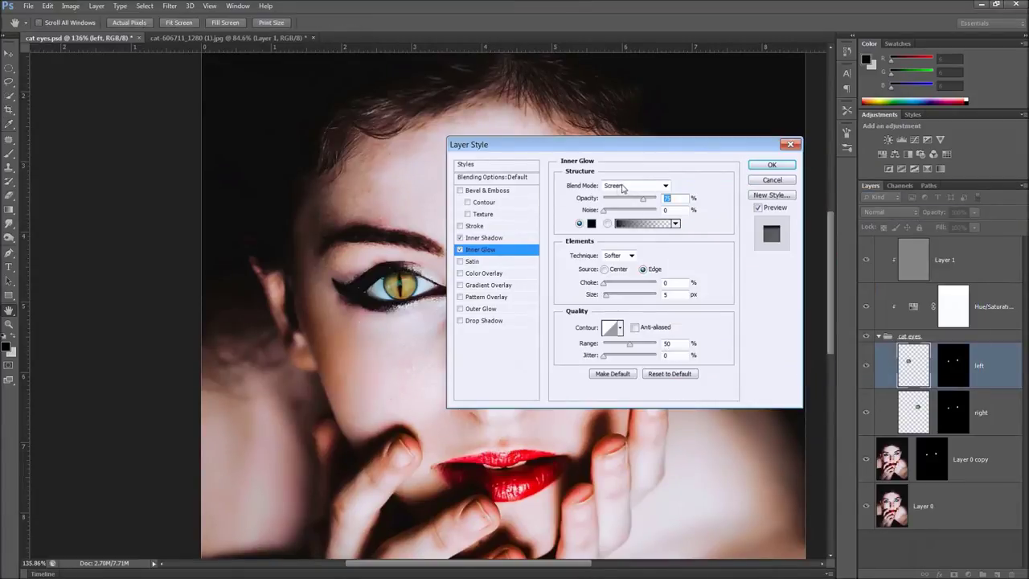
pyautogui.click(624, 188)
pyautogui.click(617, 199)
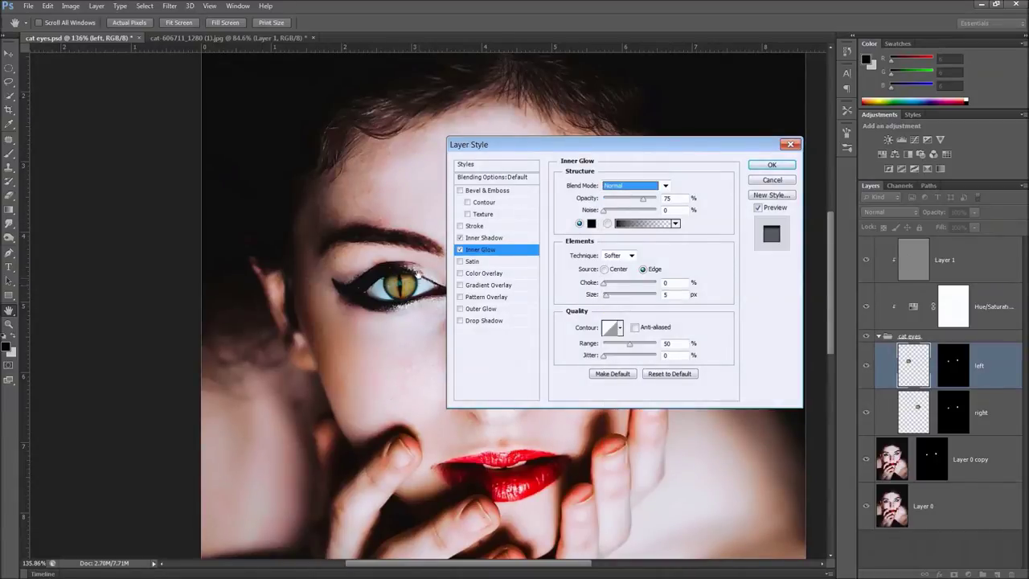
pyautogui.click(668, 295)
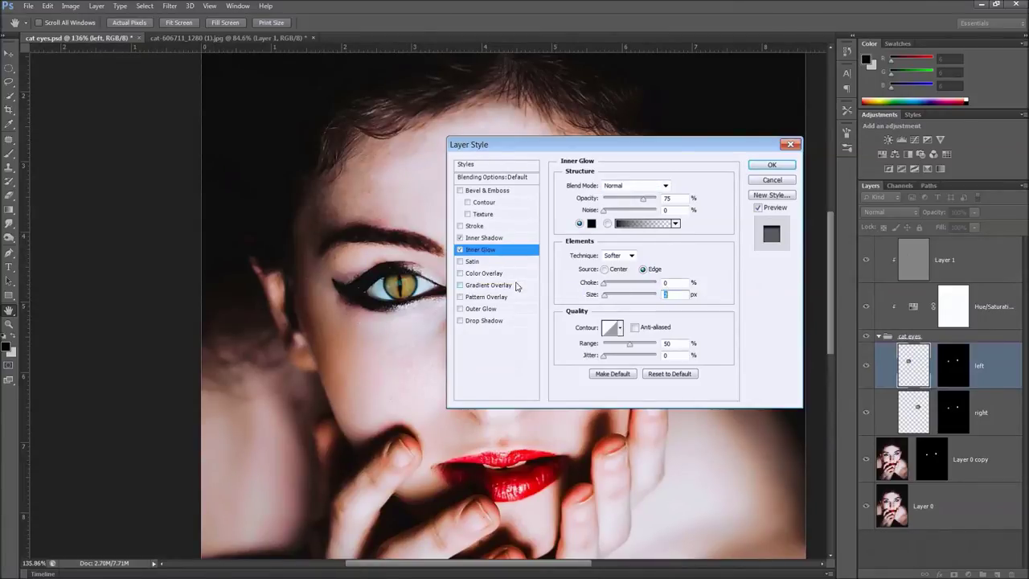
pyautogui.click(772, 165)
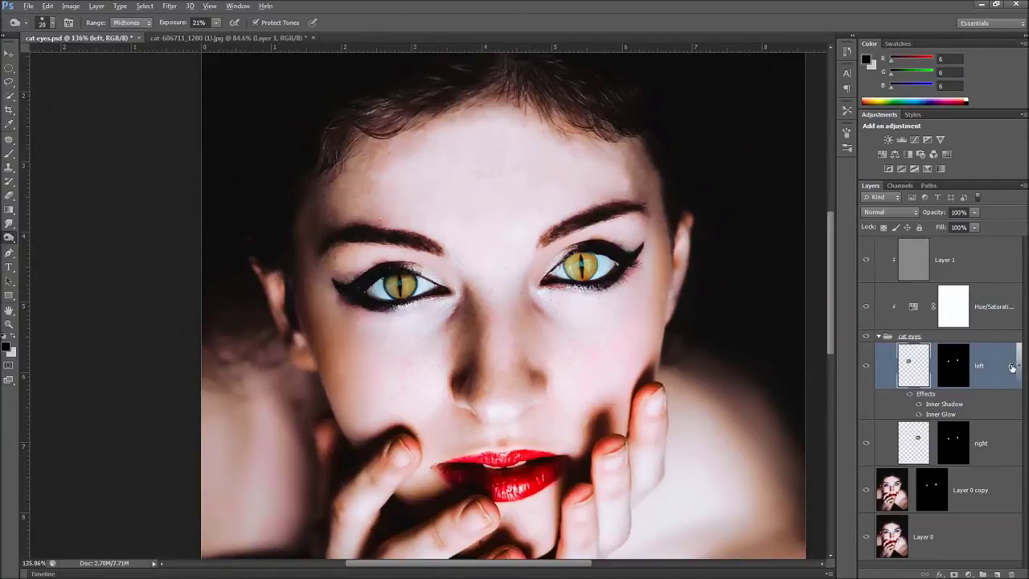
# Copy the "left" layer's Inner Shadow and Inner Glow effects to the "right" layer.
pyautogui.moveTo(1011, 368); pyautogui.dragTo(1007, 442)
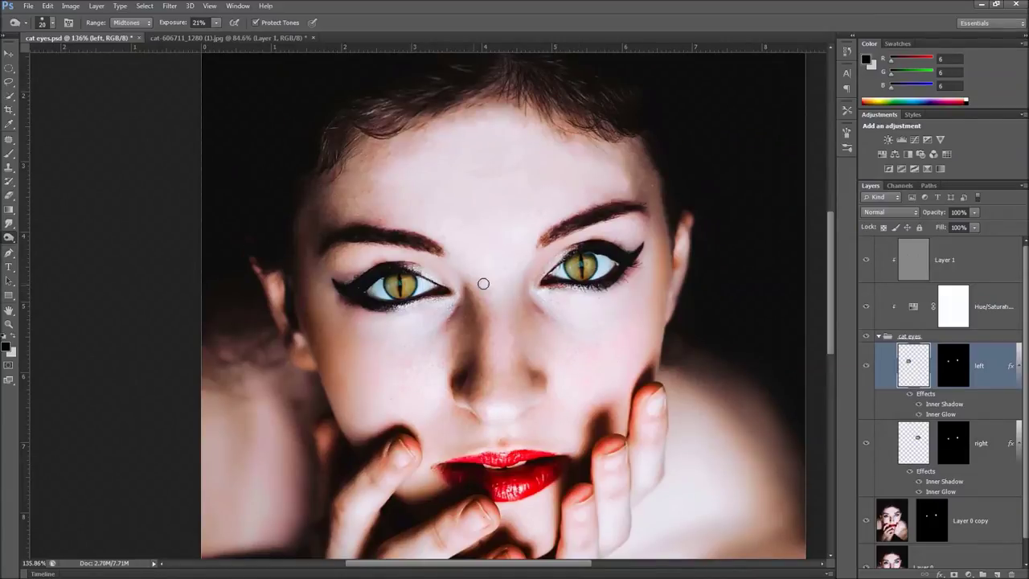
pyautogui.scroll(-4, 603, 311)
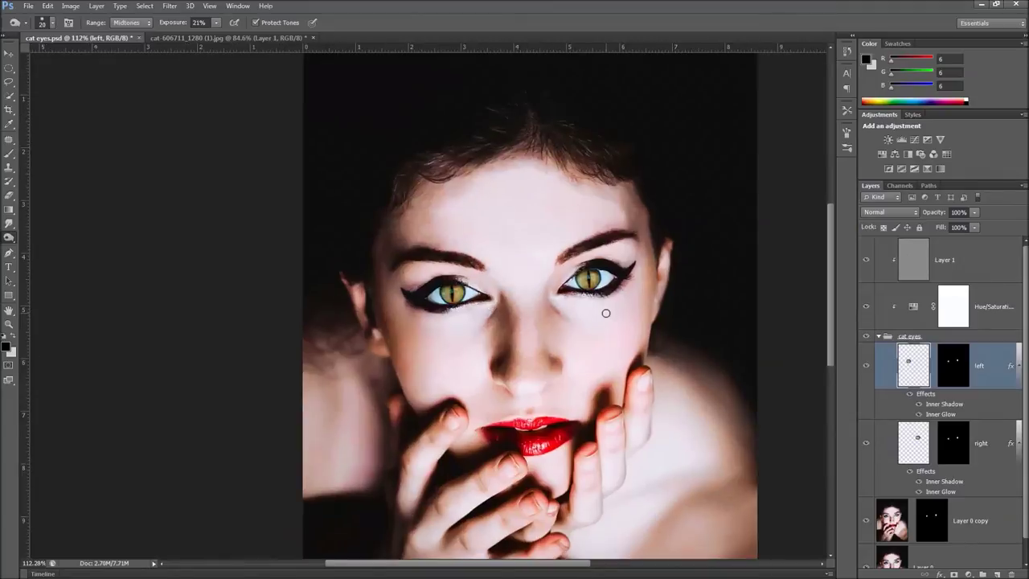
pyautogui.scroll(2, 606, 313)
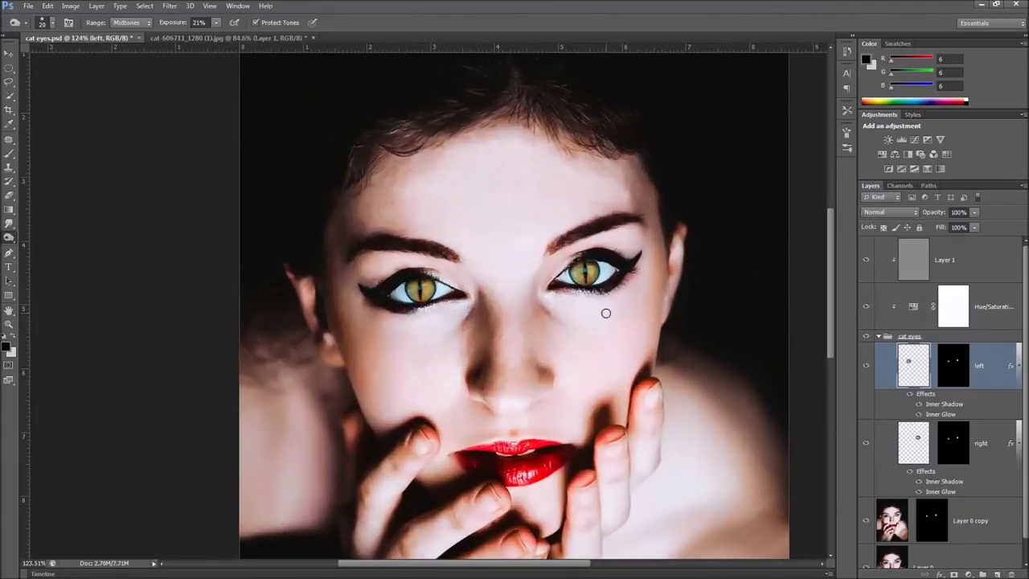
# Add a Curves adjustment above Layer 1, anchor the curve's midpoint and pull its shadows slightly down to deepen the contrast.
pyautogui.click(969, 260)
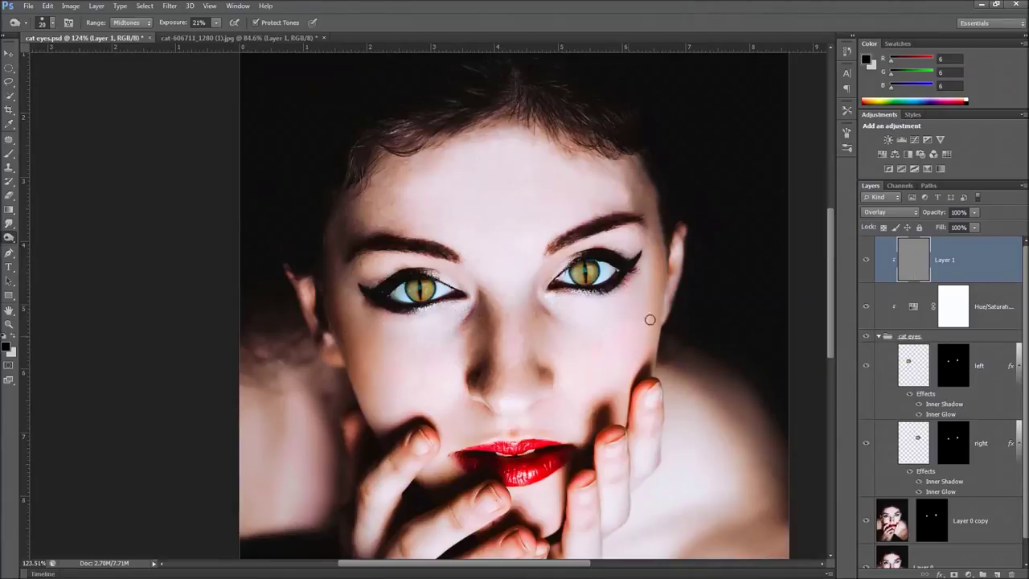
pyautogui.moveTo(949, 568)
pyautogui.click(968, 573)
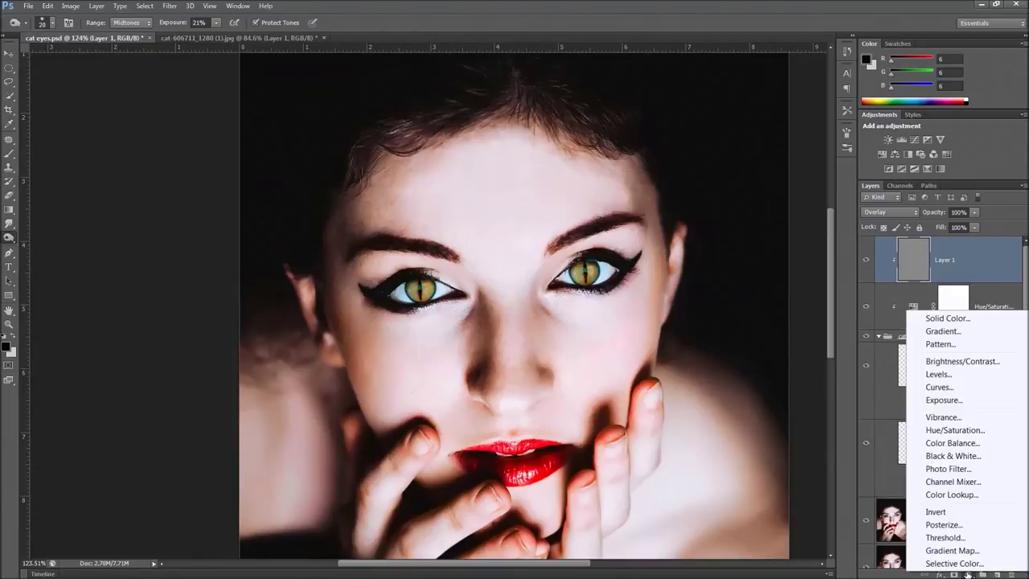
pyautogui.click(939, 386)
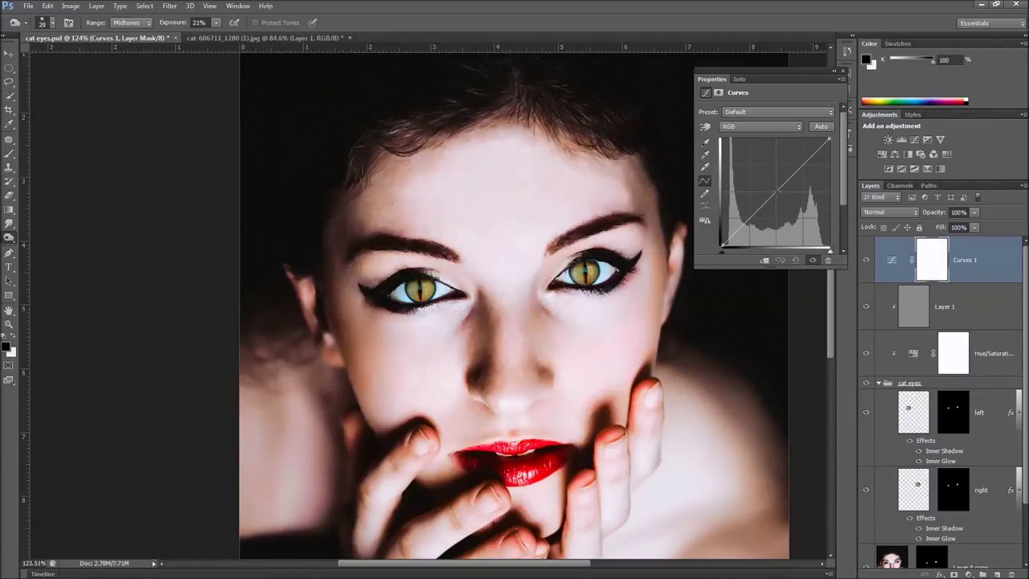
pyautogui.click(776, 192)
pyautogui.moveTo(750, 219)
pyautogui.mouseDown()
pyautogui.moveTo(751, 235)
pyautogui.moveTo(751, 218)
pyautogui.mouseUp()
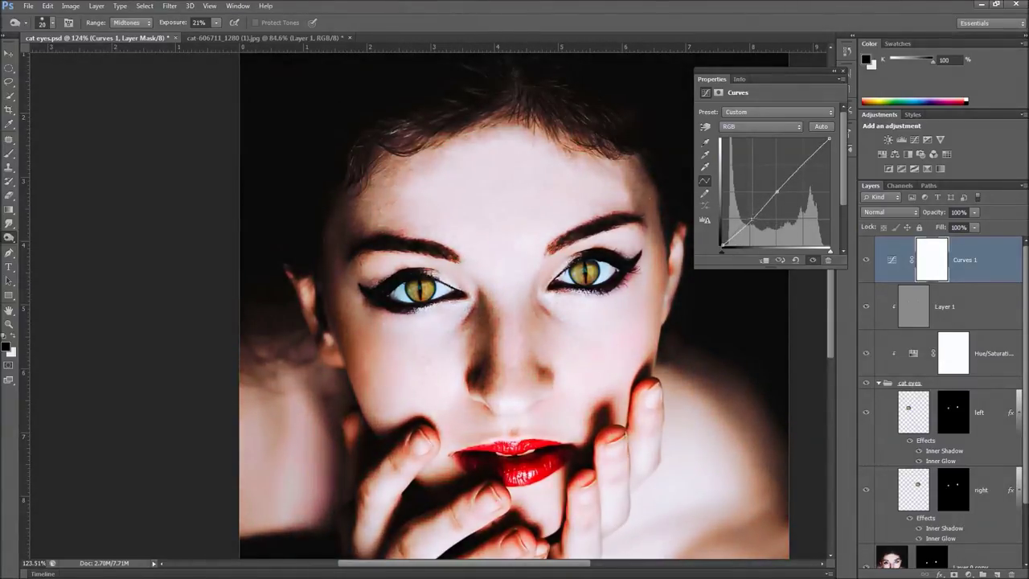
pyautogui.click(841, 72)
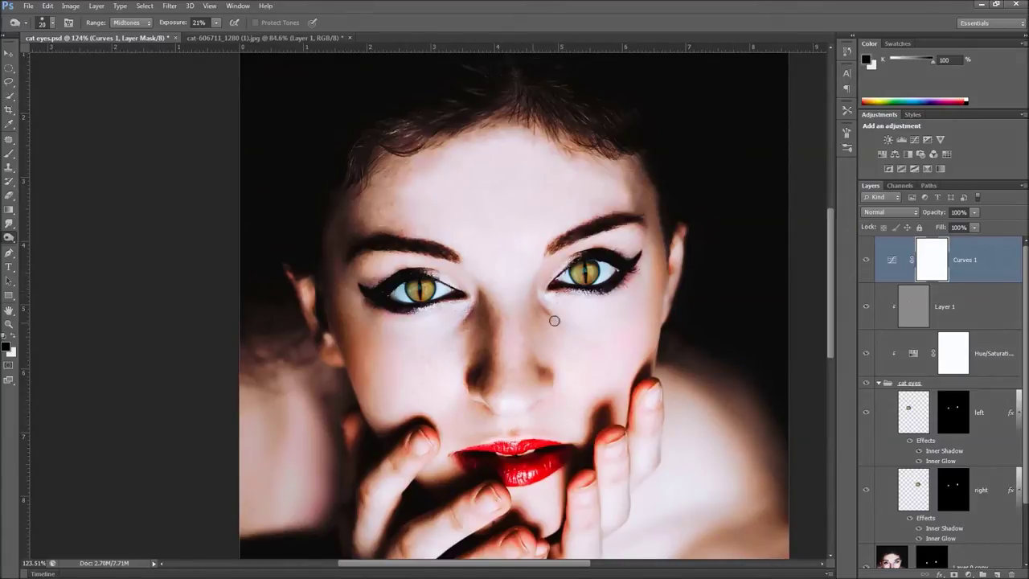
# Add a Black & White adjustment layer with the Default preset above Curves 1.
pyautogui.click(994, 267)
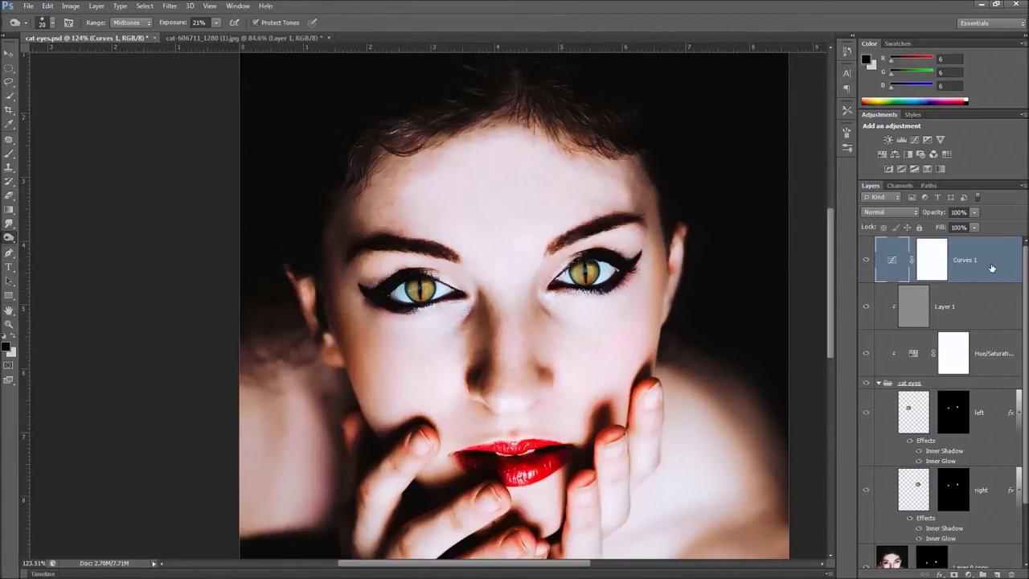
pyautogui.click(969, 574)
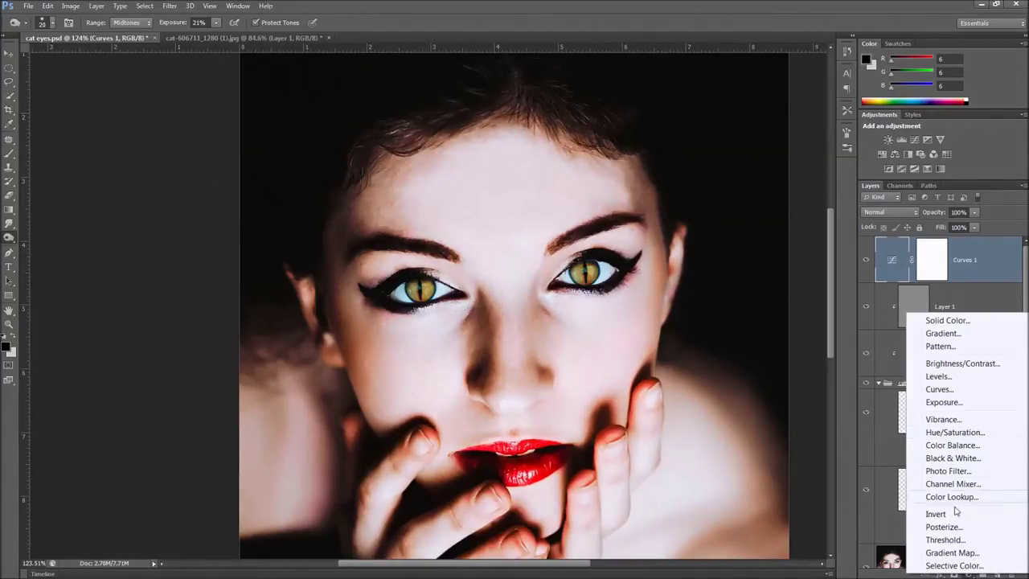
pyautogui.click(957, 458)
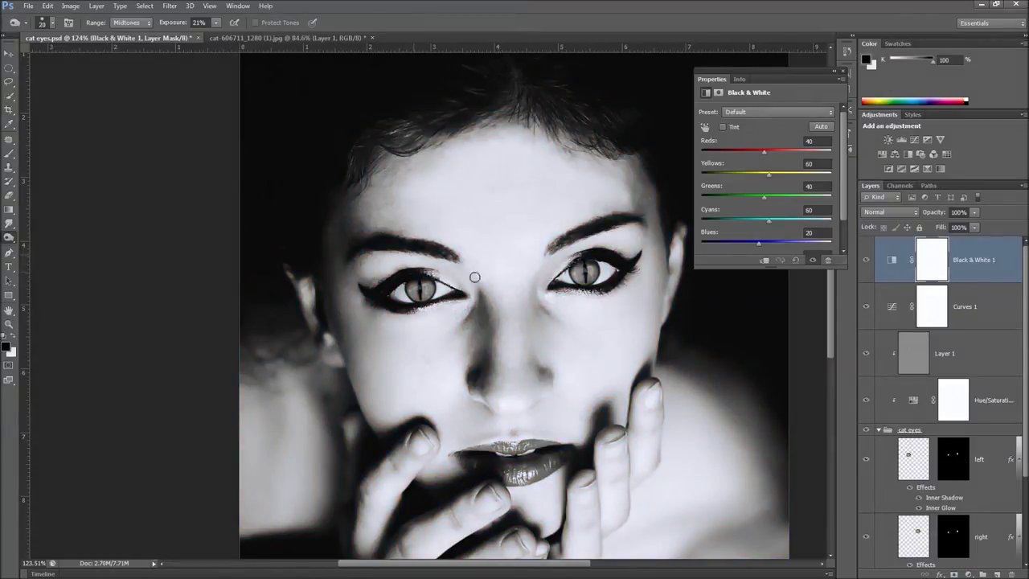
pyautogui.click(841, 73)
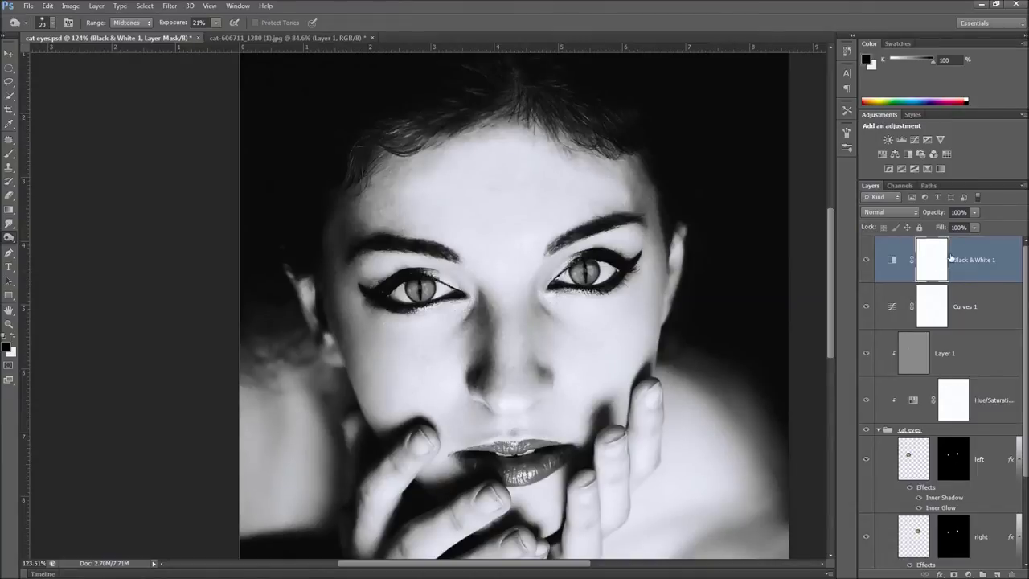
# Replace the Black & White 1 mask with a copy of the "left" layer's mask and invert it to keep the irises in colour.
pyautogui.click(954, 469)
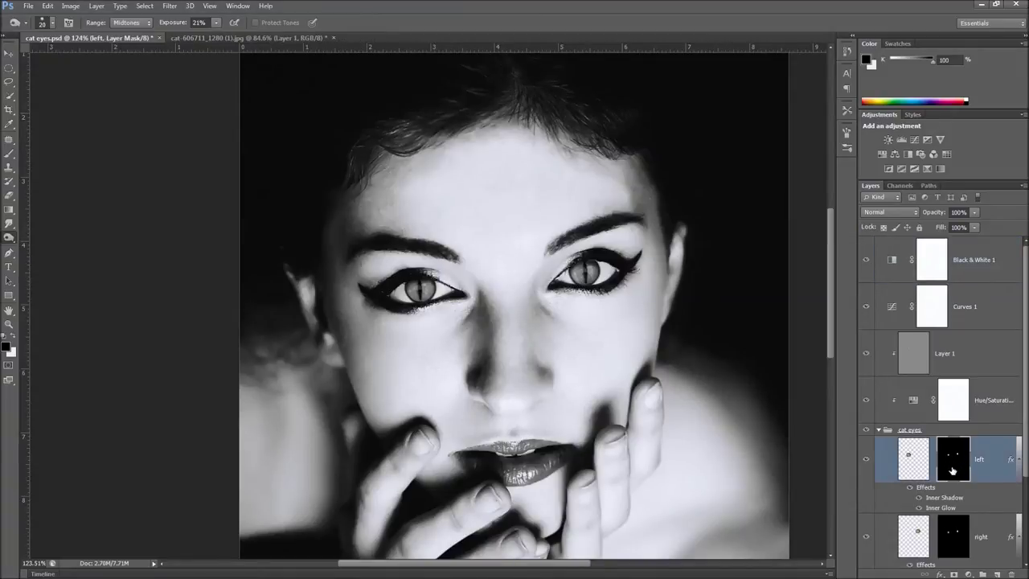
pyautogui.moveTo(952, 471); pyautogui.dragTo(935, 258)
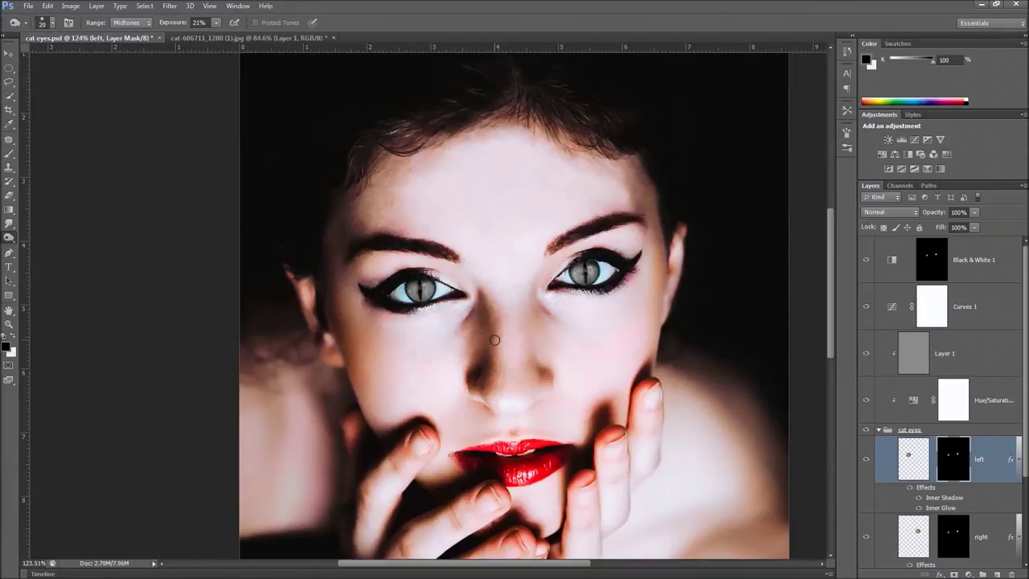
pyautogui.click(932, 260)
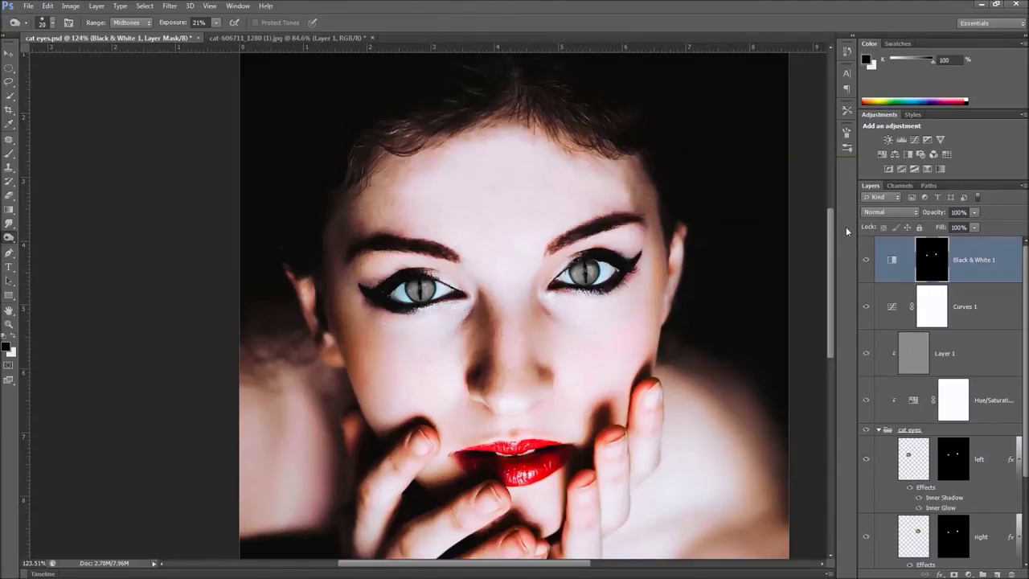
pyautogui.hotkey('ctrl', 'i')
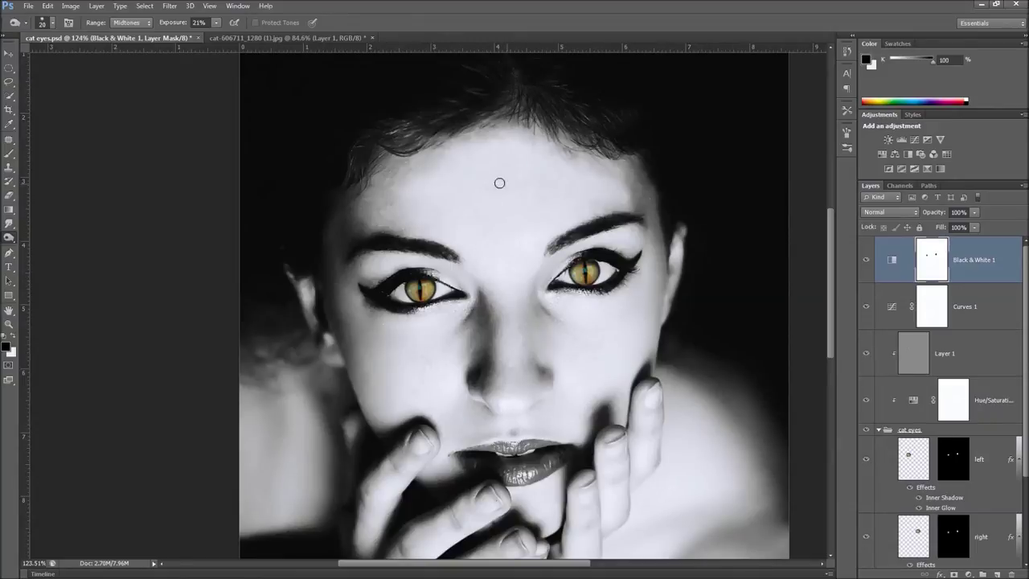
# Set the blend mode of the Black & White 1 layer to Darken.
pyautogui.click(893, 262)
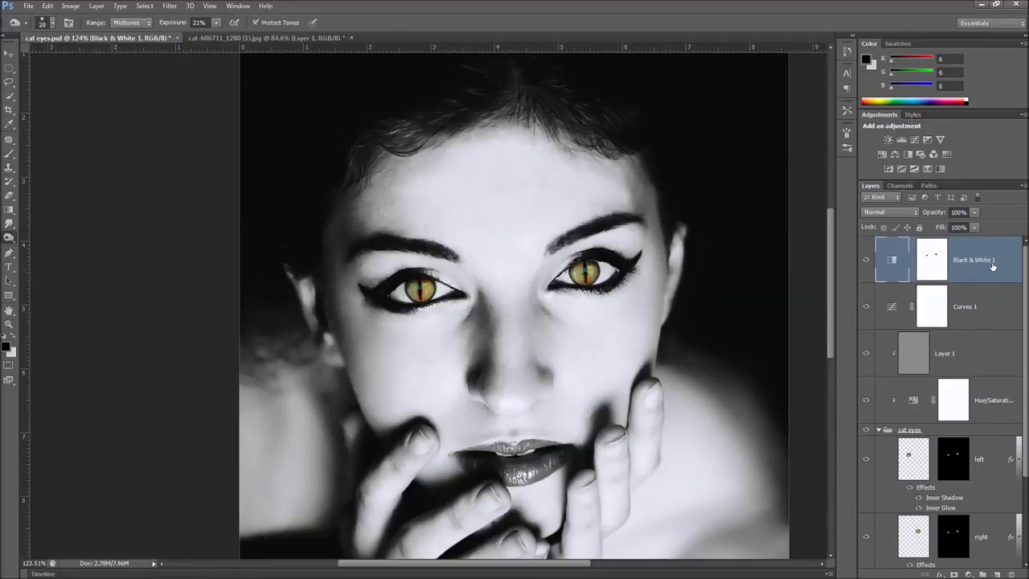
pyautogui.doubleClick(891, 264)
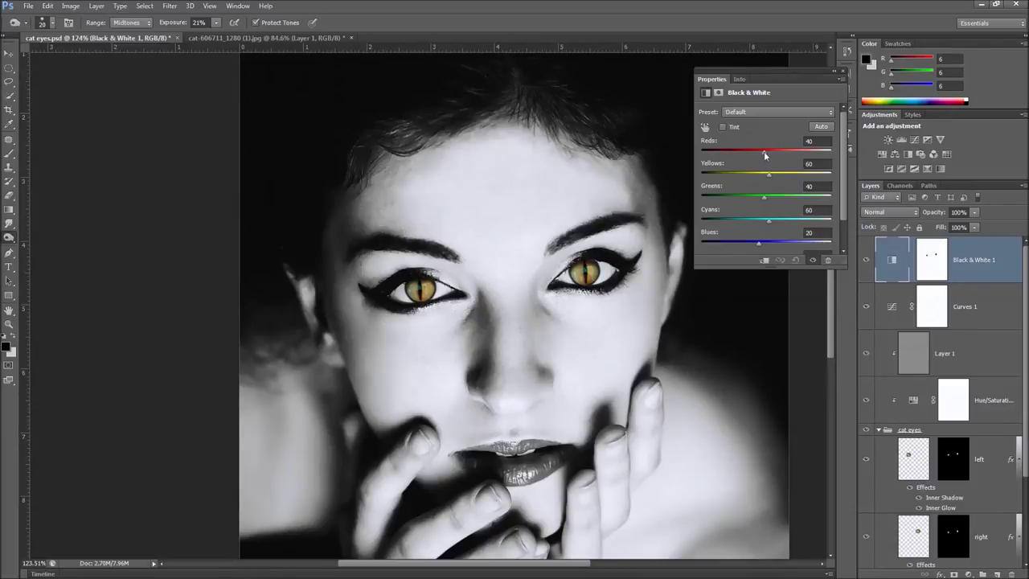
pyautogui.click(841, 71)
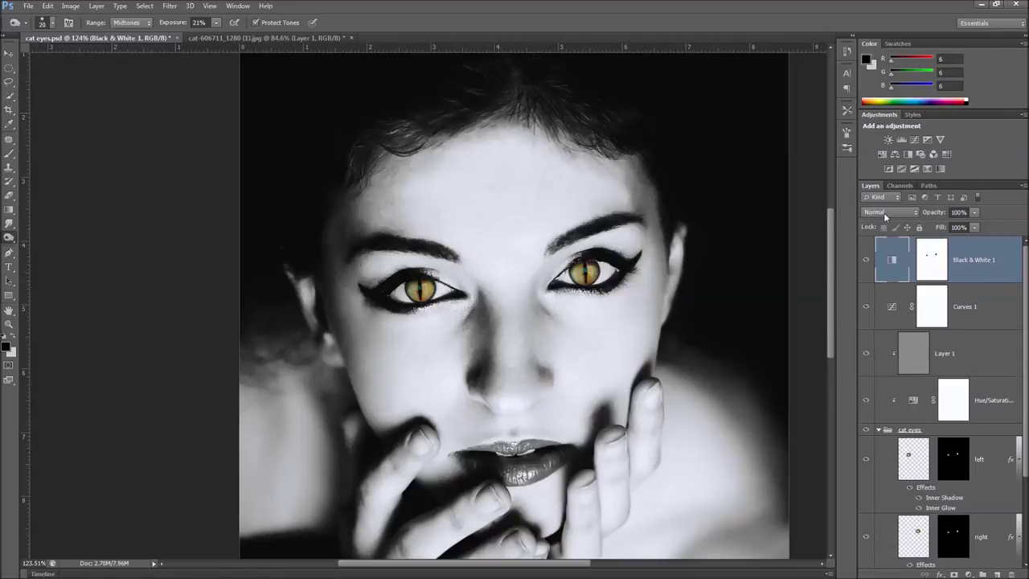
pyautogui.click(884, 214)
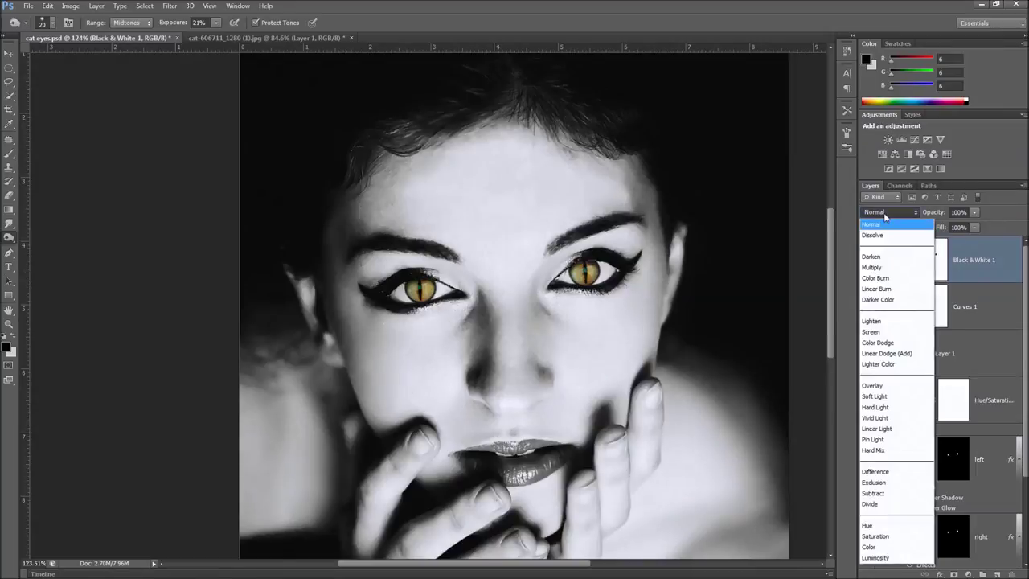
pyautogui.click(881, 259)
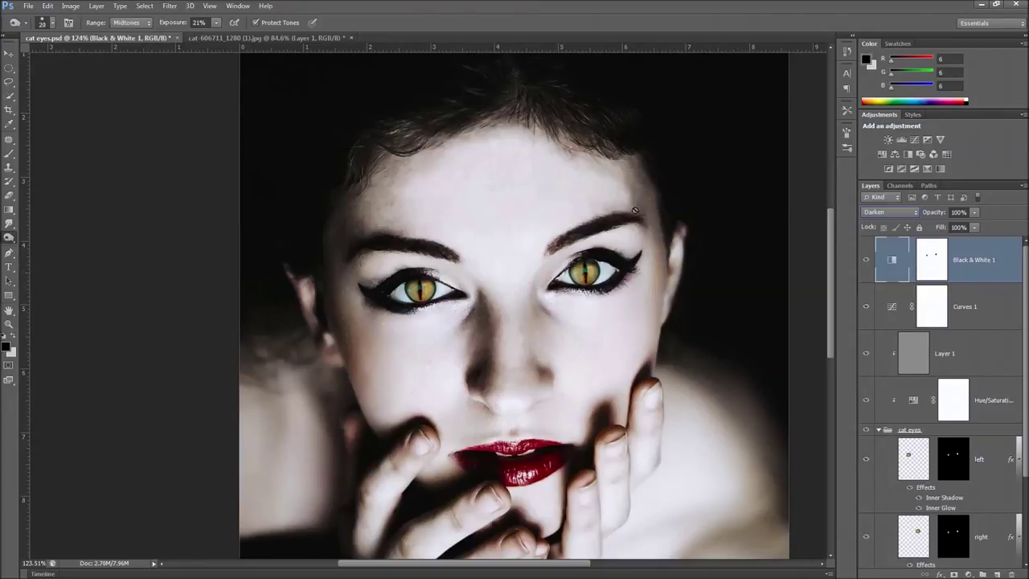
# Raise the Reds value of the Black & White 1 adjustment to 65.
pyautogui.doubleClick(893, 264)
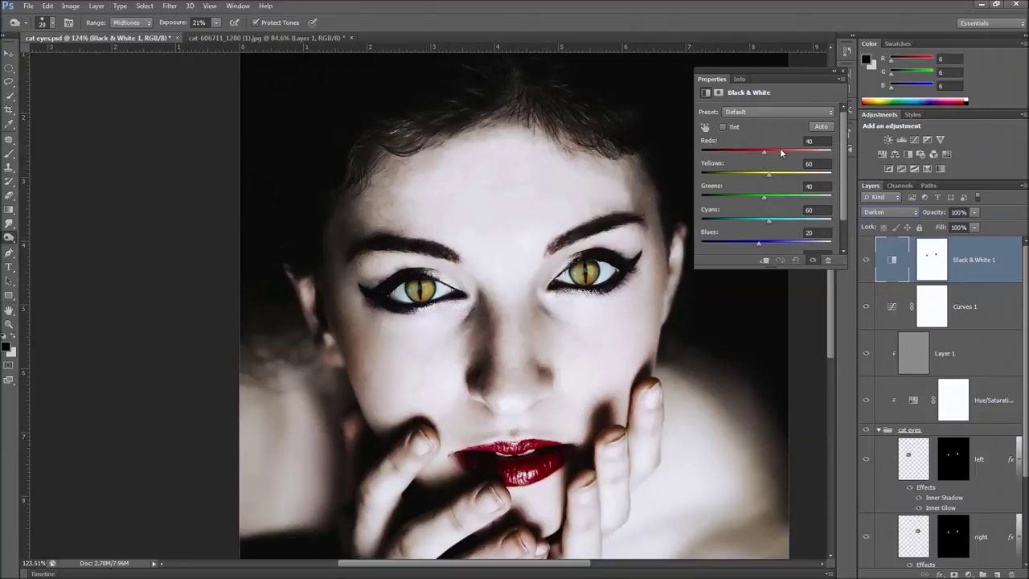
pyautogui.moveTo(765, 152); pyautogui.dragTo(768, 152)
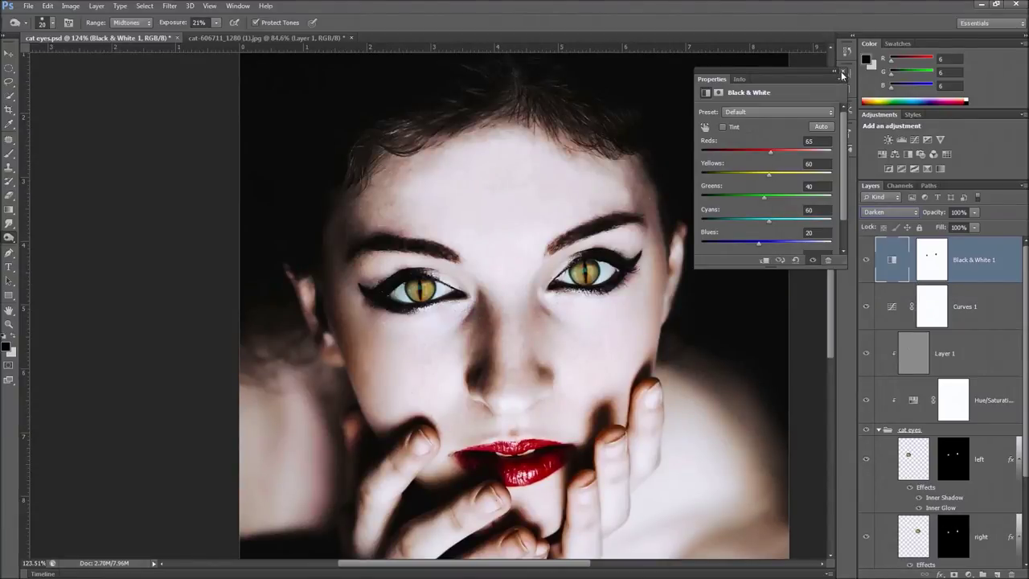
pyautogui.click(842, 74)
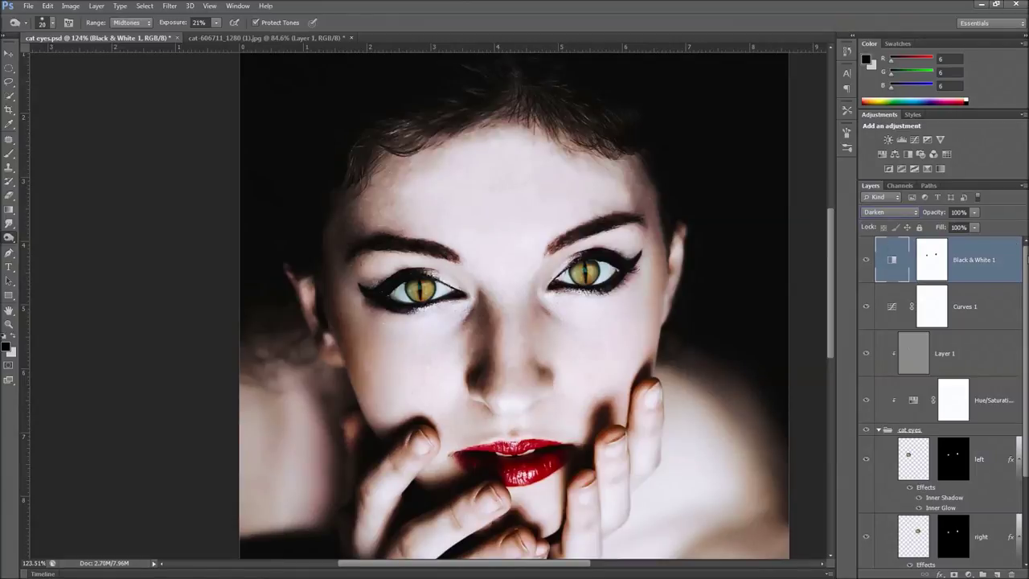
# Group all layers from Black & White 1 down to Layer 0 copy, leaving Layer 0 outside the group.
pyautogui.scroll(-3, 1015, 246)
pyautogui.scroll(-5, 981, 474)
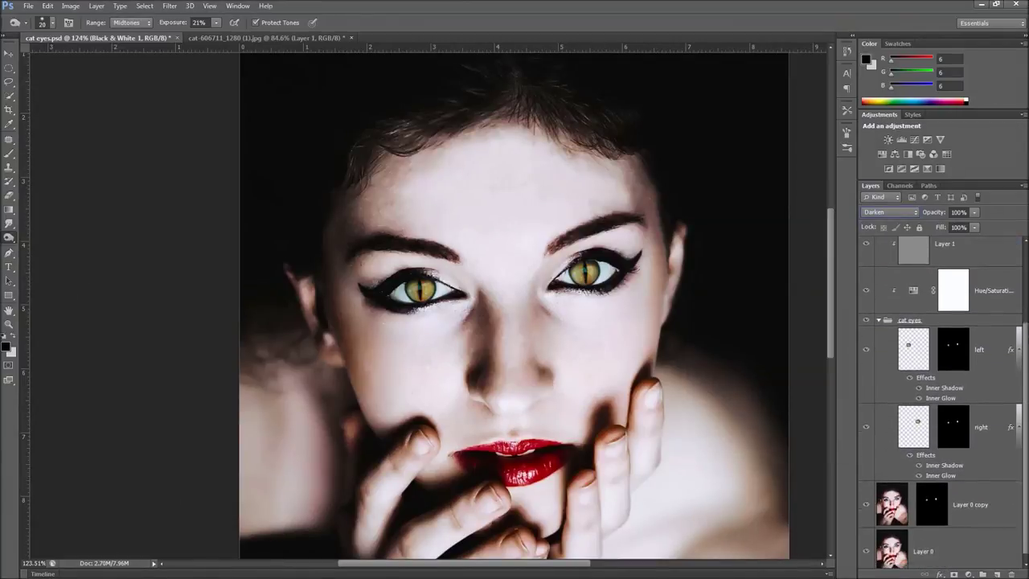
pyautogui.keyDown('shift'); pyautogui.click(991, 502); pyautogui.keyUp('shift')
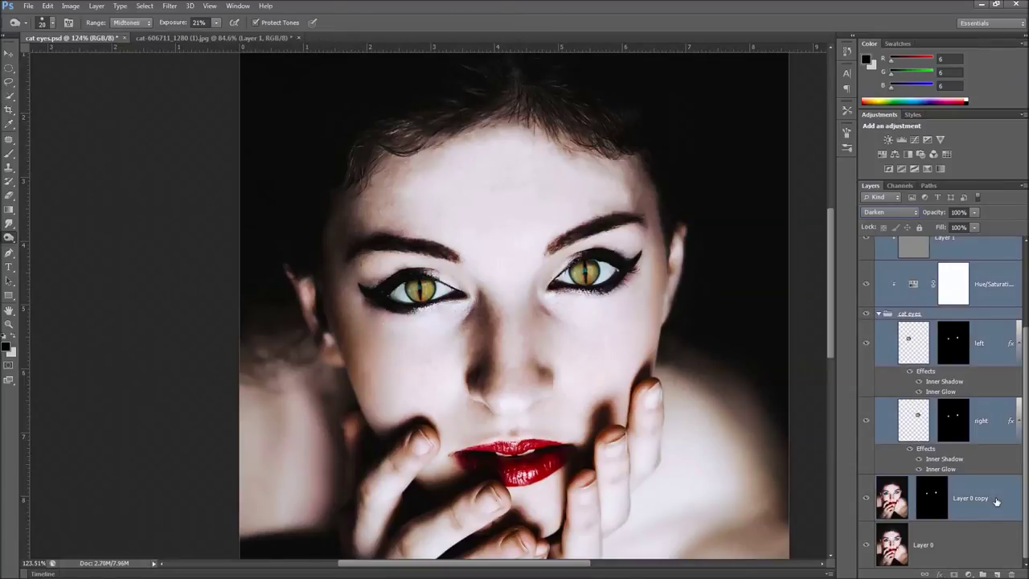
pyautogui.hotkey('ctrl', 'g')
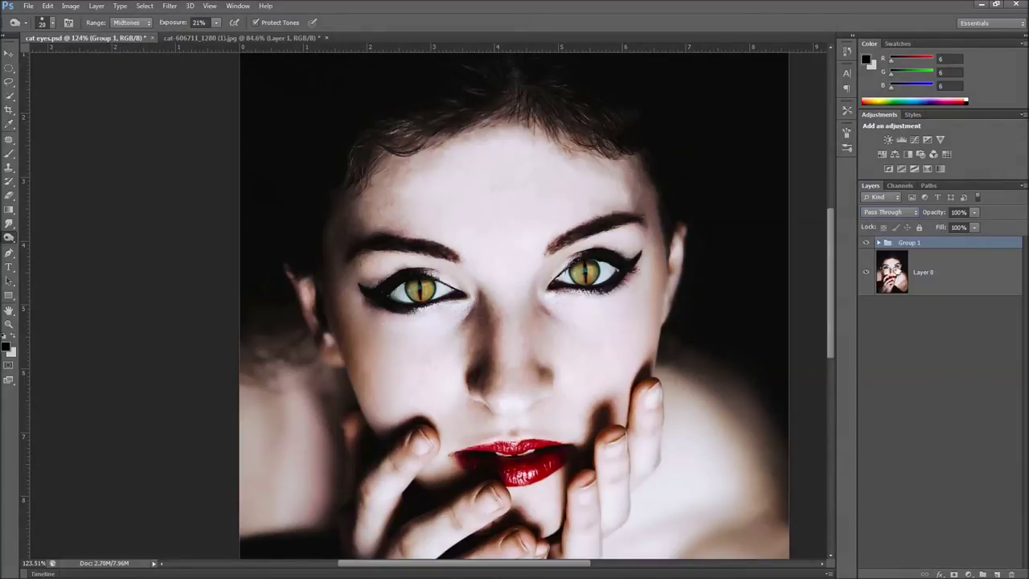
# Toggle the visibility of the new group repeatedly to compare the portrait before and after the edits.
pyautogui.click(867, 243)
pyautogui.click(866, 243)
pyautogui.click(866, 243)
pyautogui.click(866, 242)
pyautogui.click(866, 243)
pyautogui.click(866, 242)
pyautogui.click(866, 243)
pyautogui.click(867, 243)
pyautogui.click(866, 243)
pyautogui.click(867, 242)
pyautogui.click(866, 243)
pyautogui.click(866, 242)
pyautogui.click(866, 243)
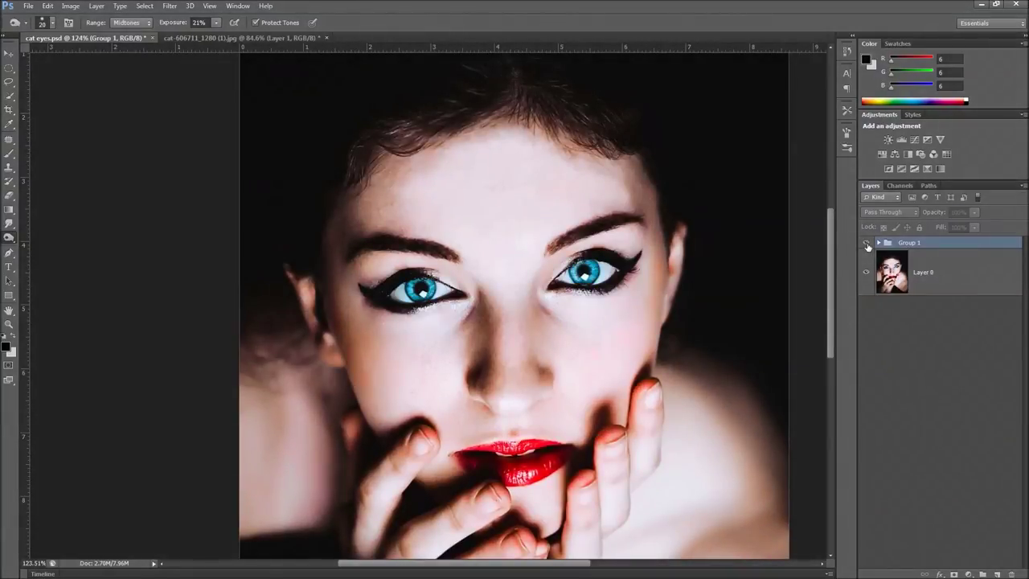
pyautogui.click(866, 243)
pyautogui.click(866, 242)
pyautogui.click(866, 243)
pyautogui.click(866, 243)
pyautogui.click(866, 242)
pyautogui.click(866, 242)
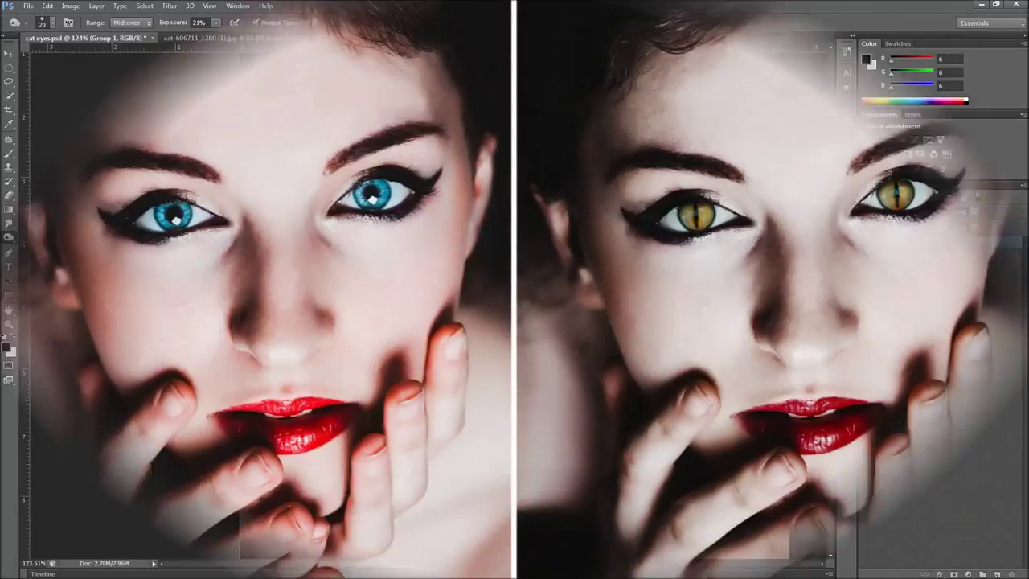